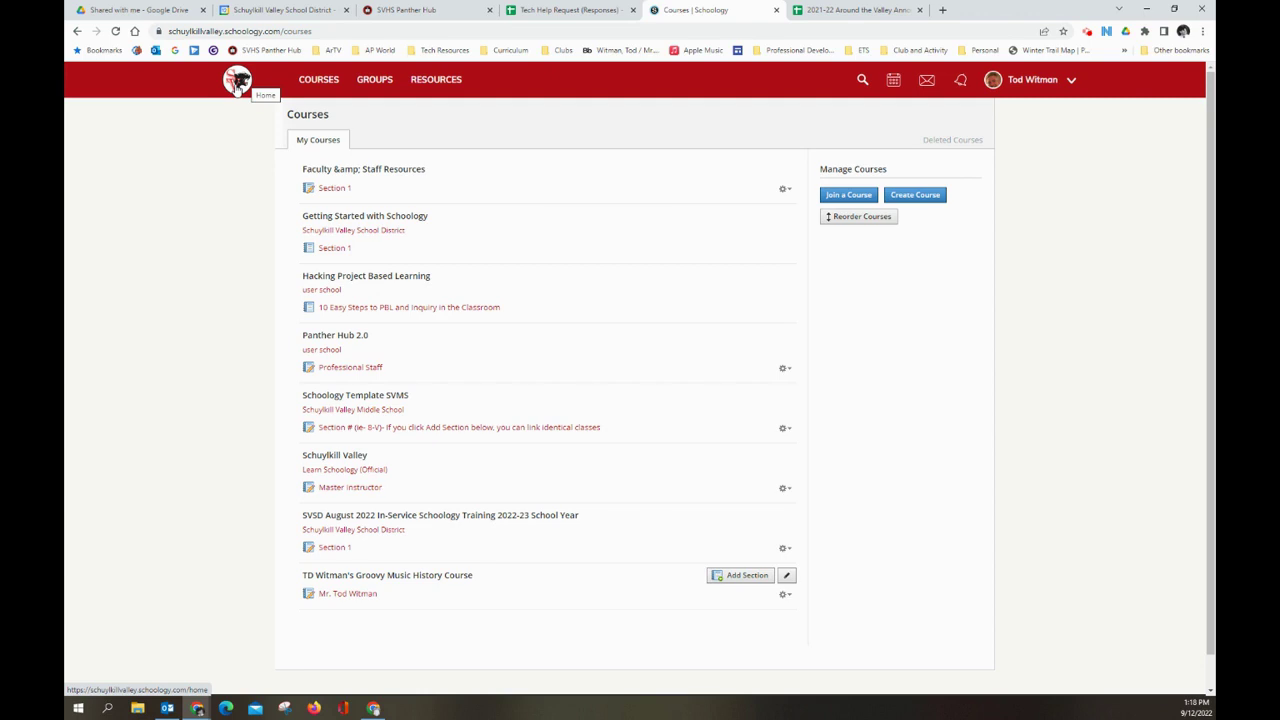
Open the gradebook of the Groovy Music History course from the home course dashboard and view its assignment columns.
click(237, 84)
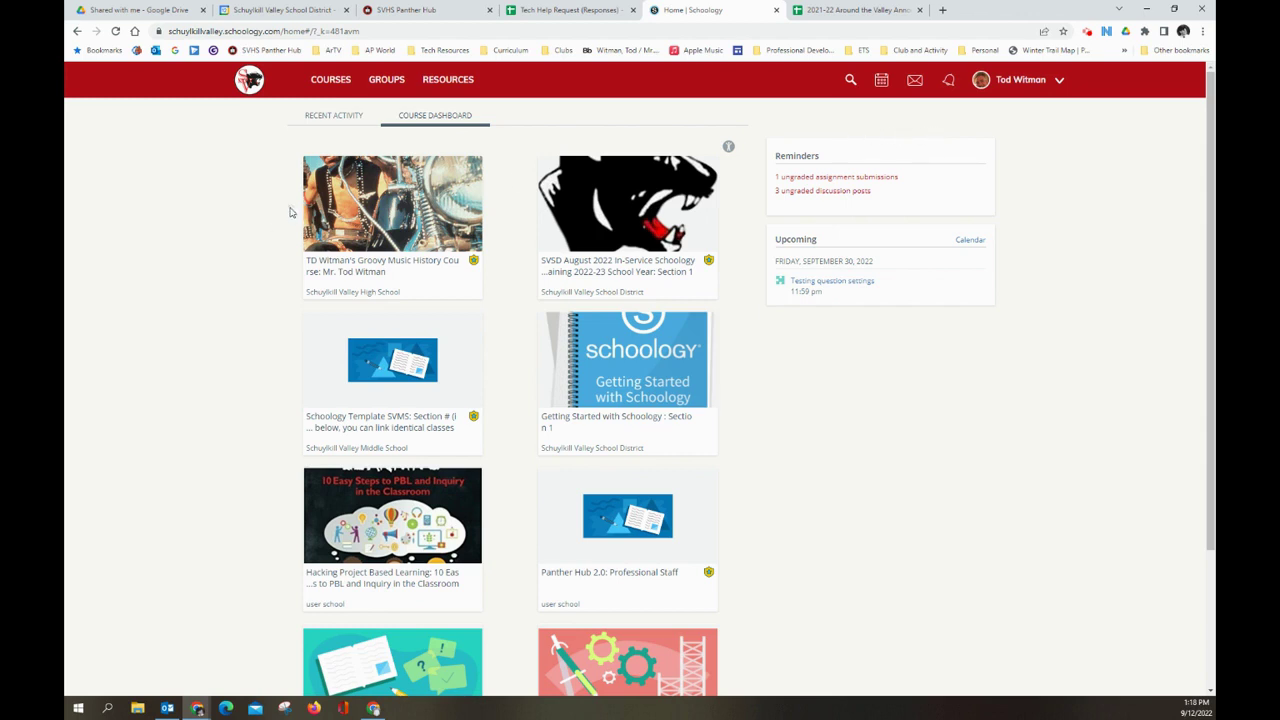
click(366, 210)
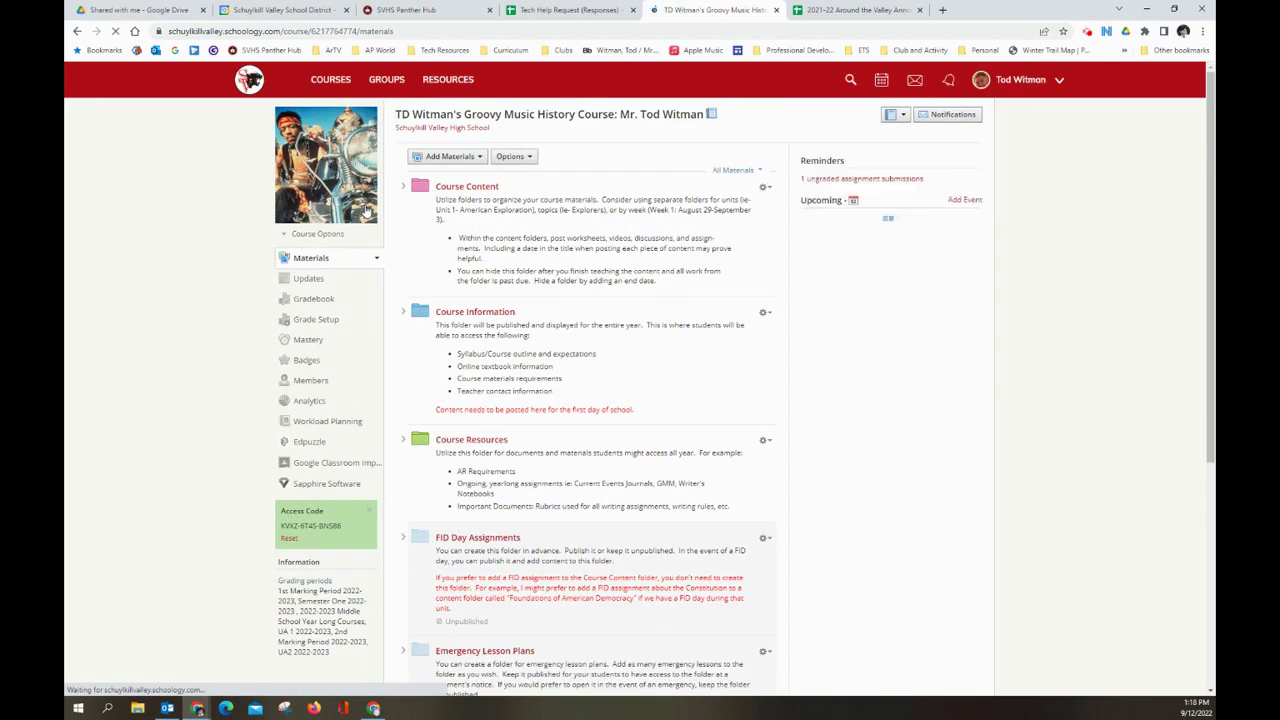
click(318, 301)
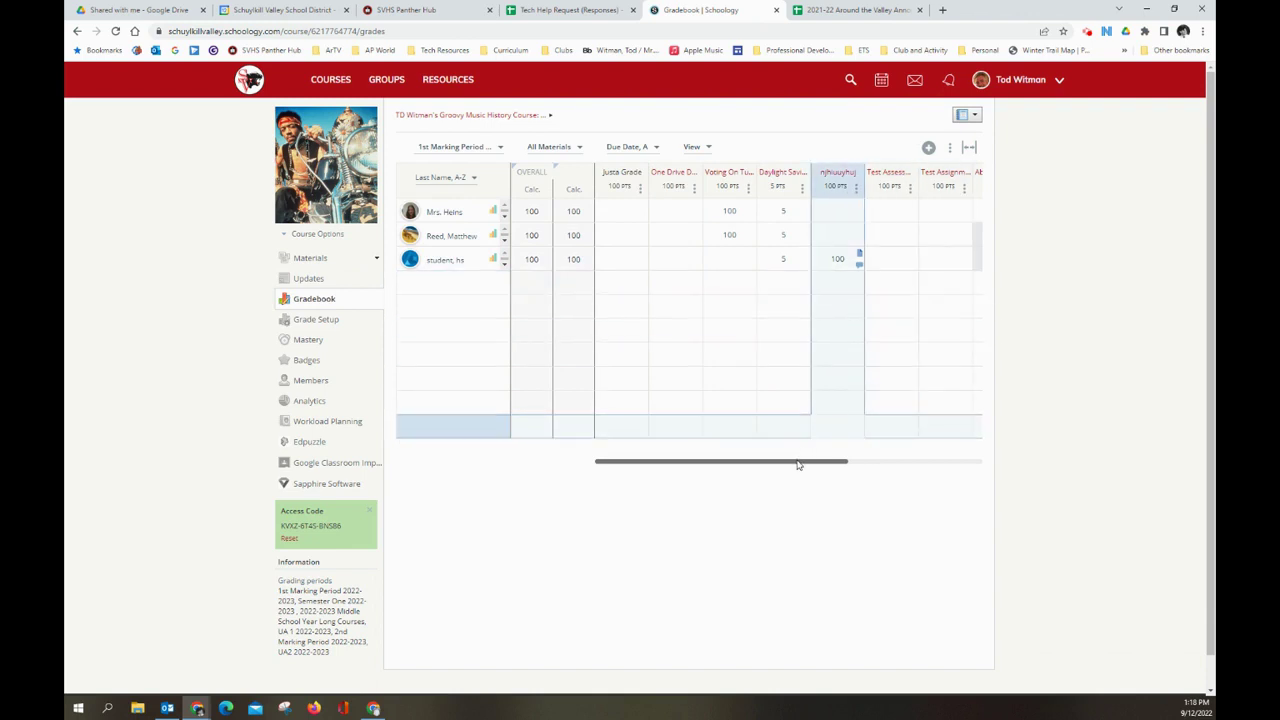
drag(799, 461, 831, 466)
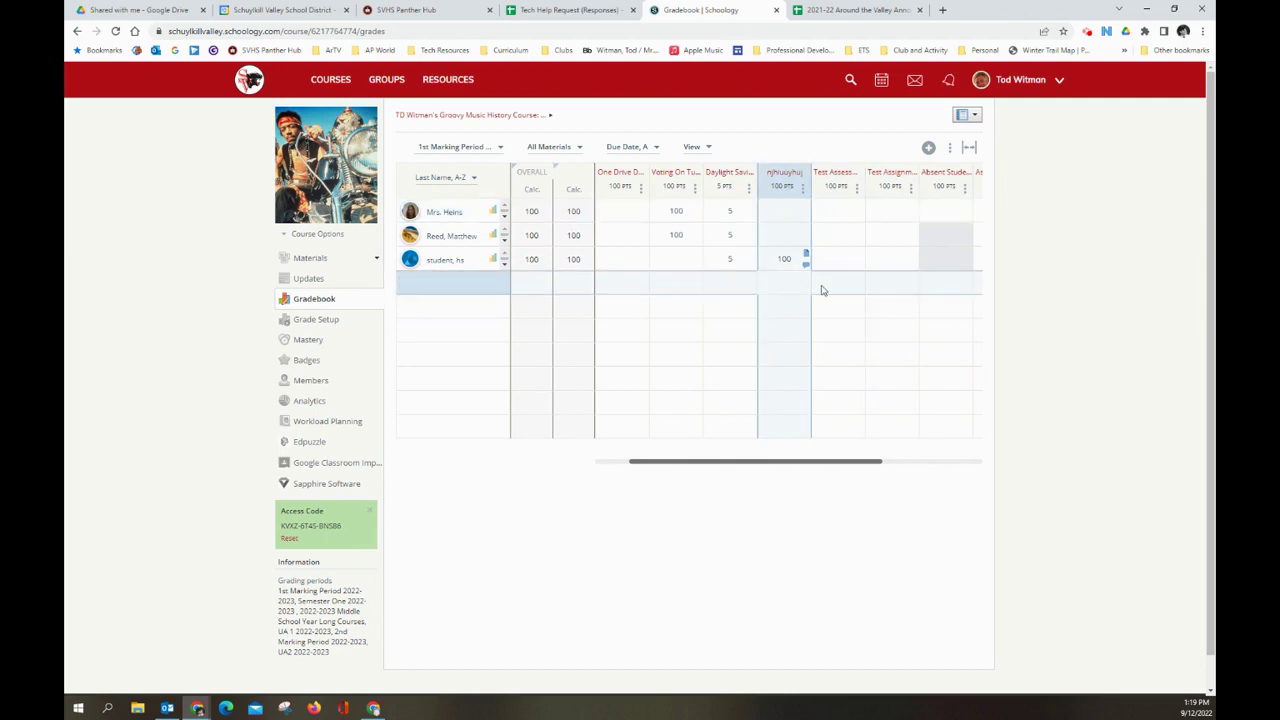
Highlight the gradebook cells that match Needs Grading, then remove that highlighting.
click(704, 150)
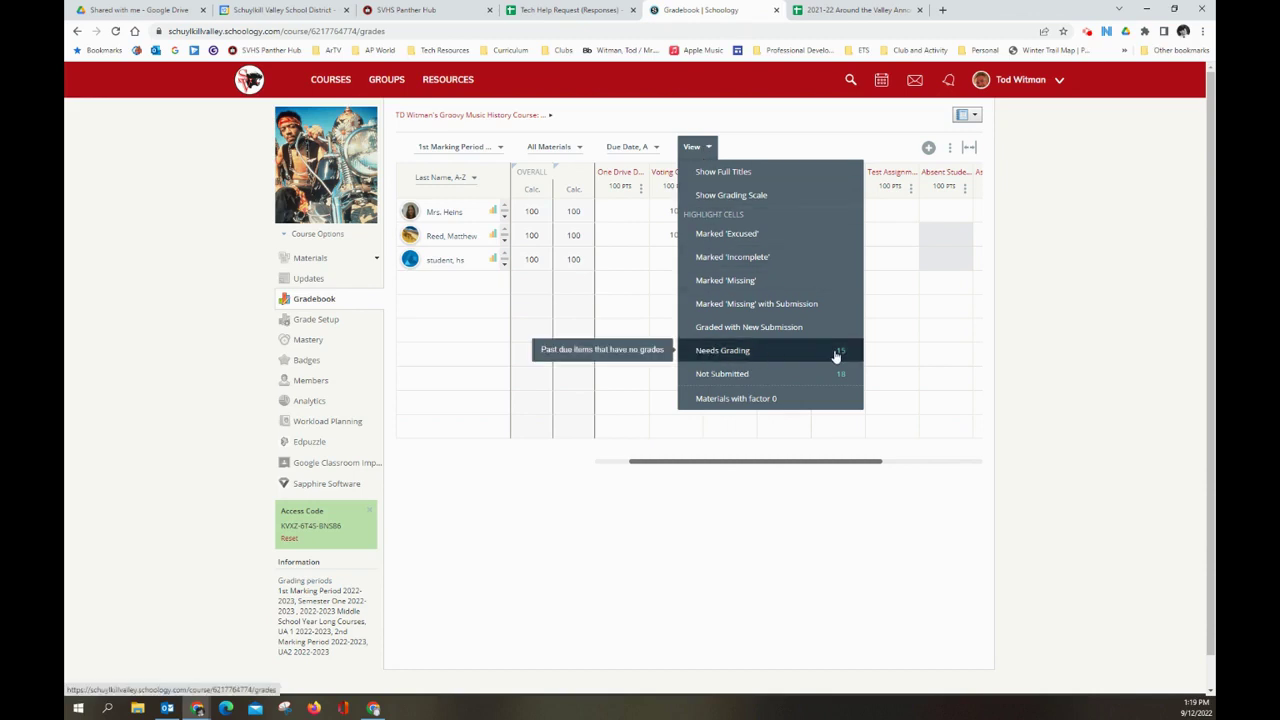
click(805, 354)
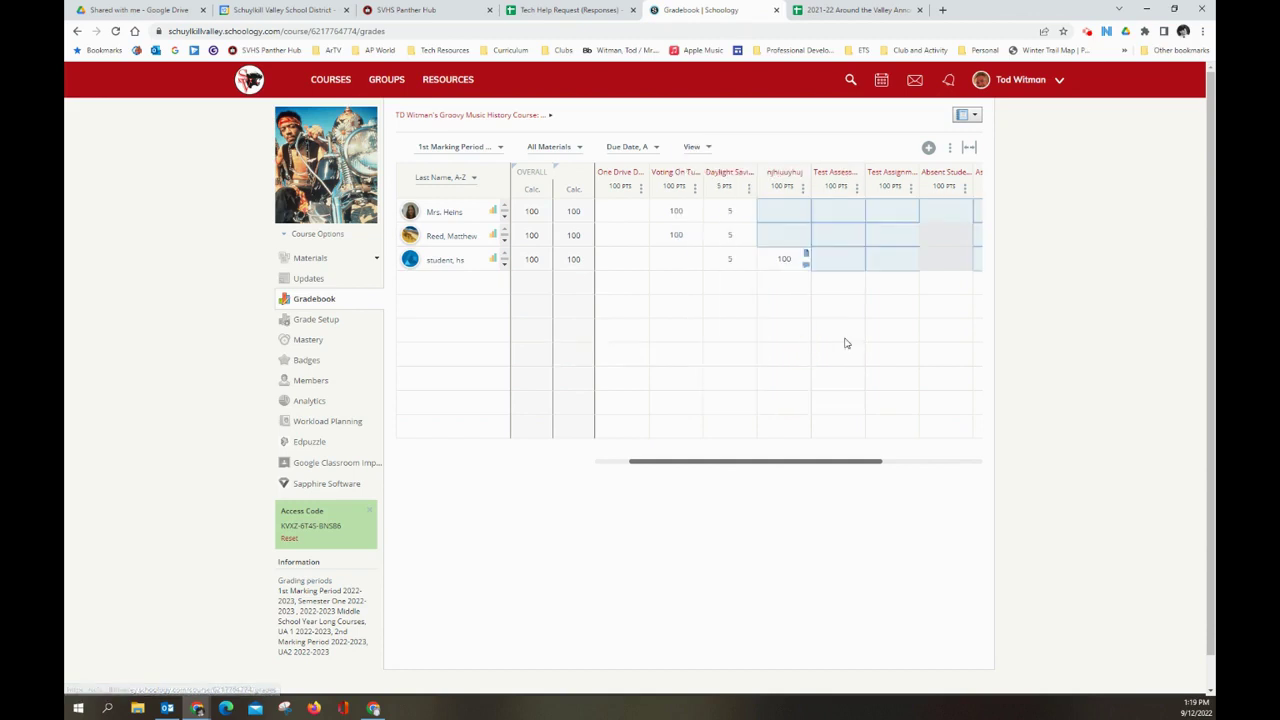
click(695, 147)
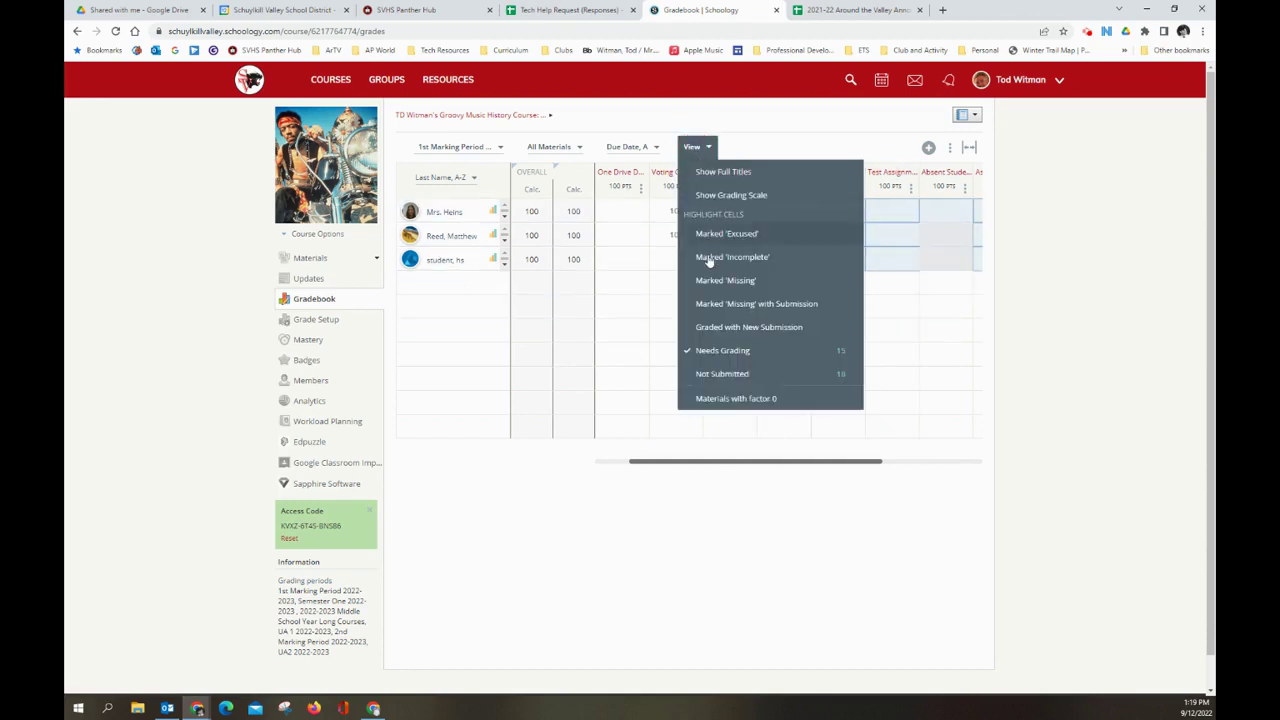
click(714, 350)
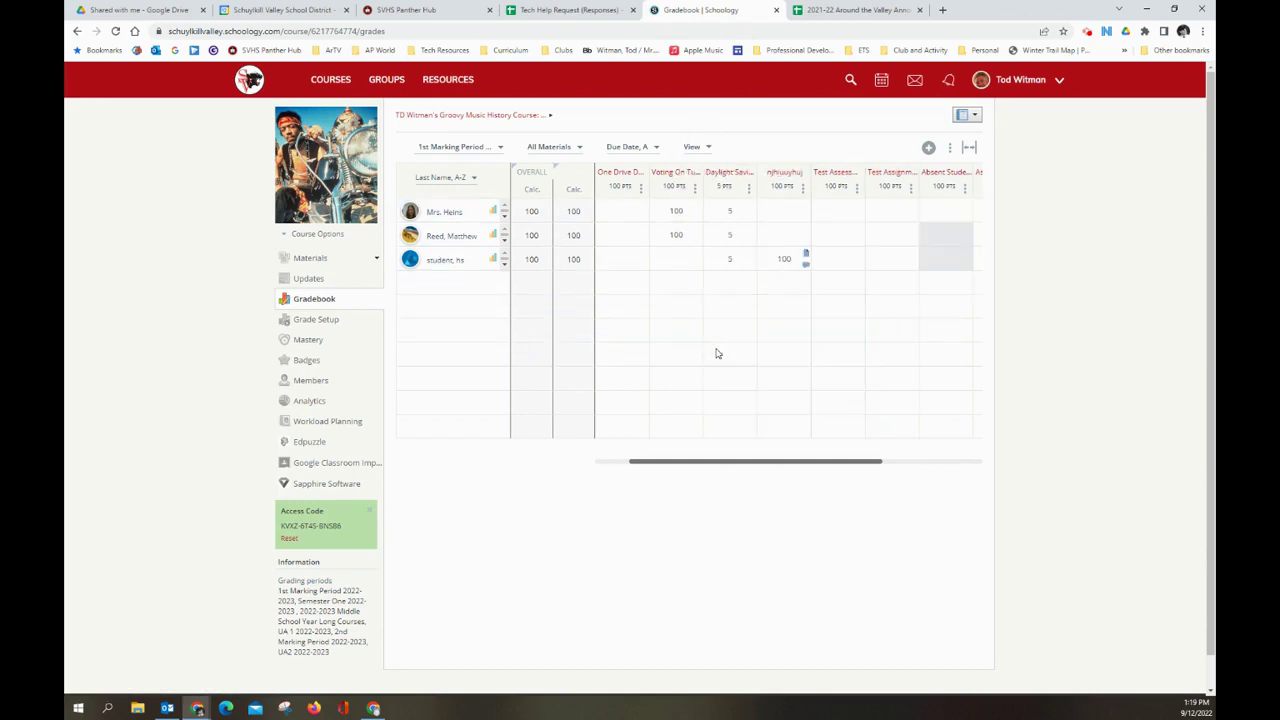
Highlight the Not Submitted gradebook cells, inspect the Daylight Saving column, then remove the highlighting.
click(694, 147)
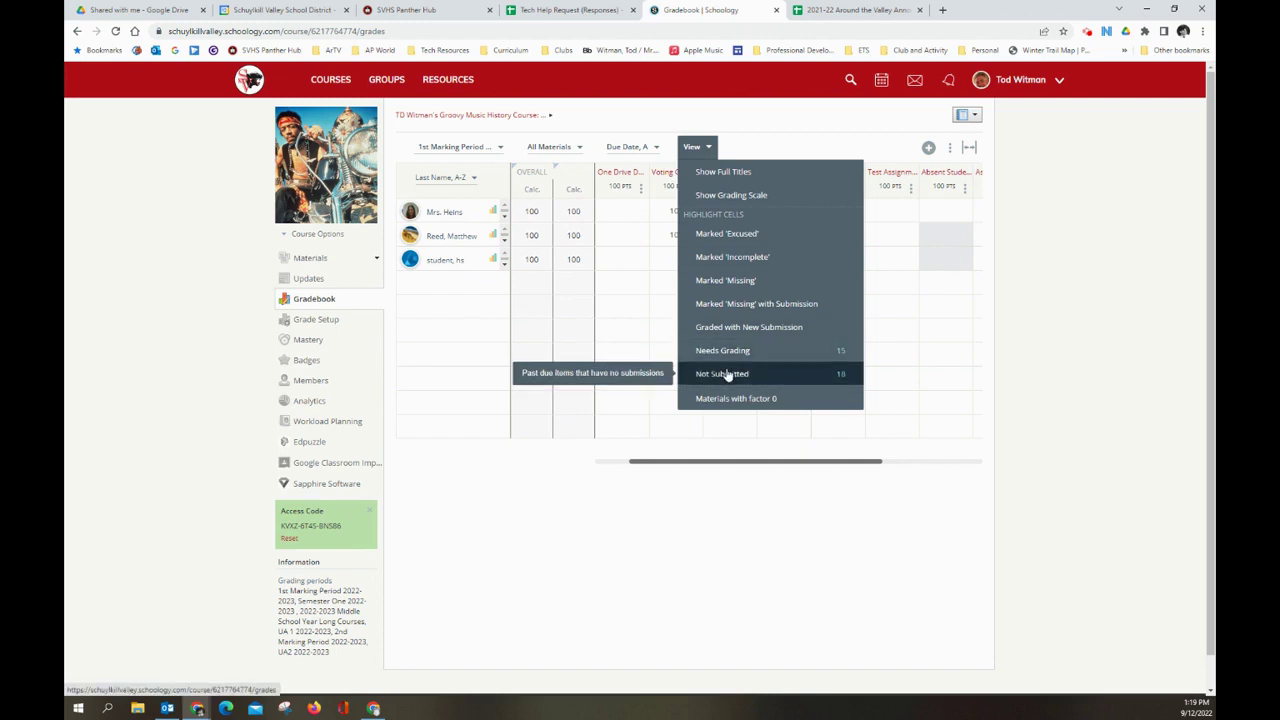
click(727, 374)
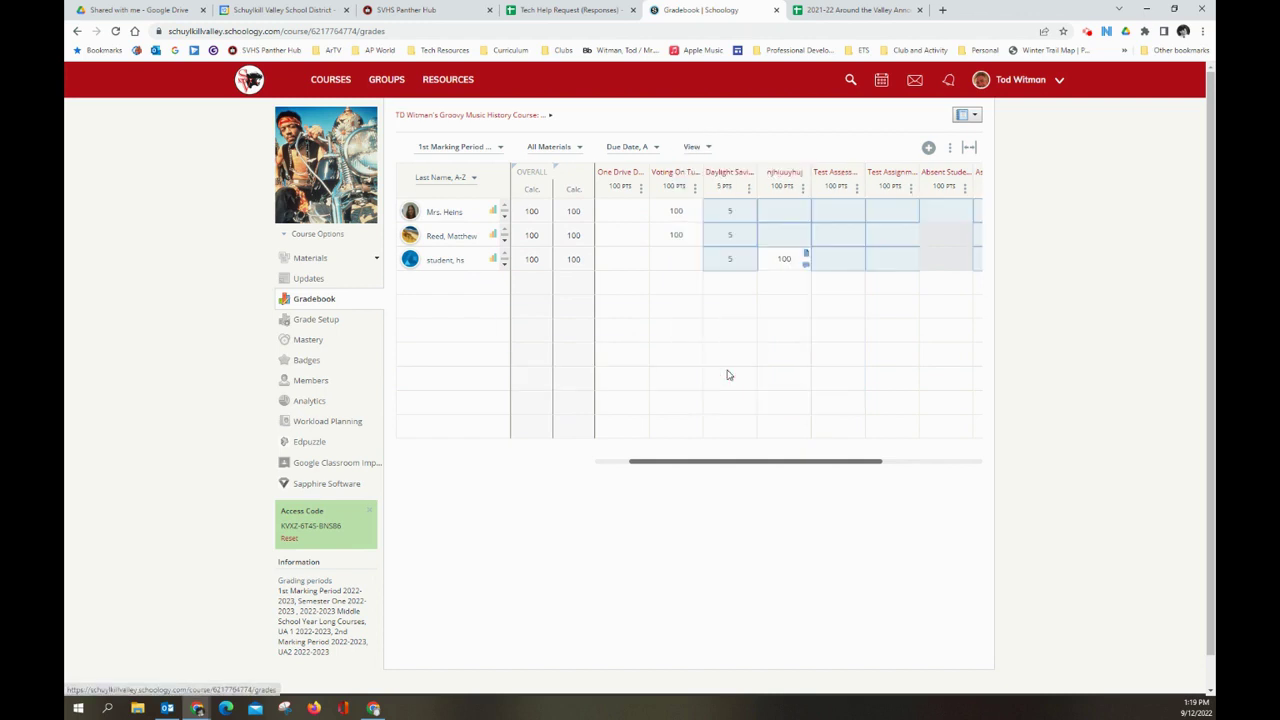
drag(720, 462, 772, 472)
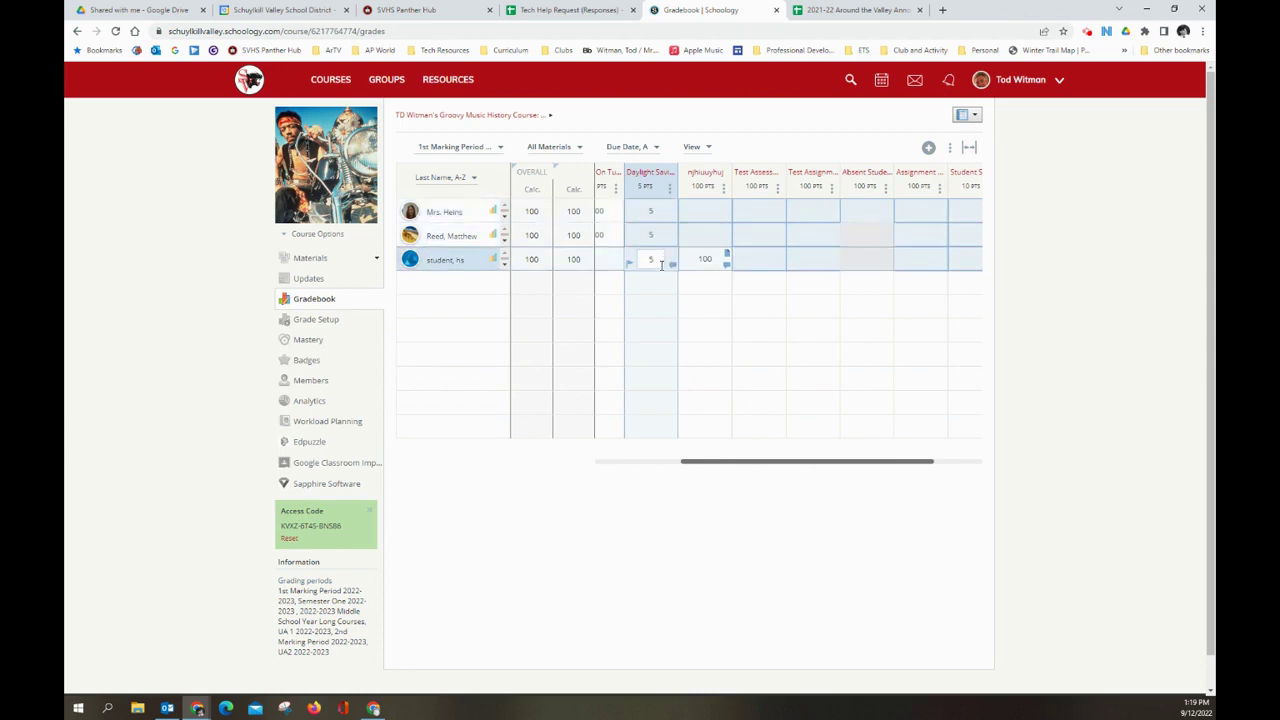
click(663, 228)
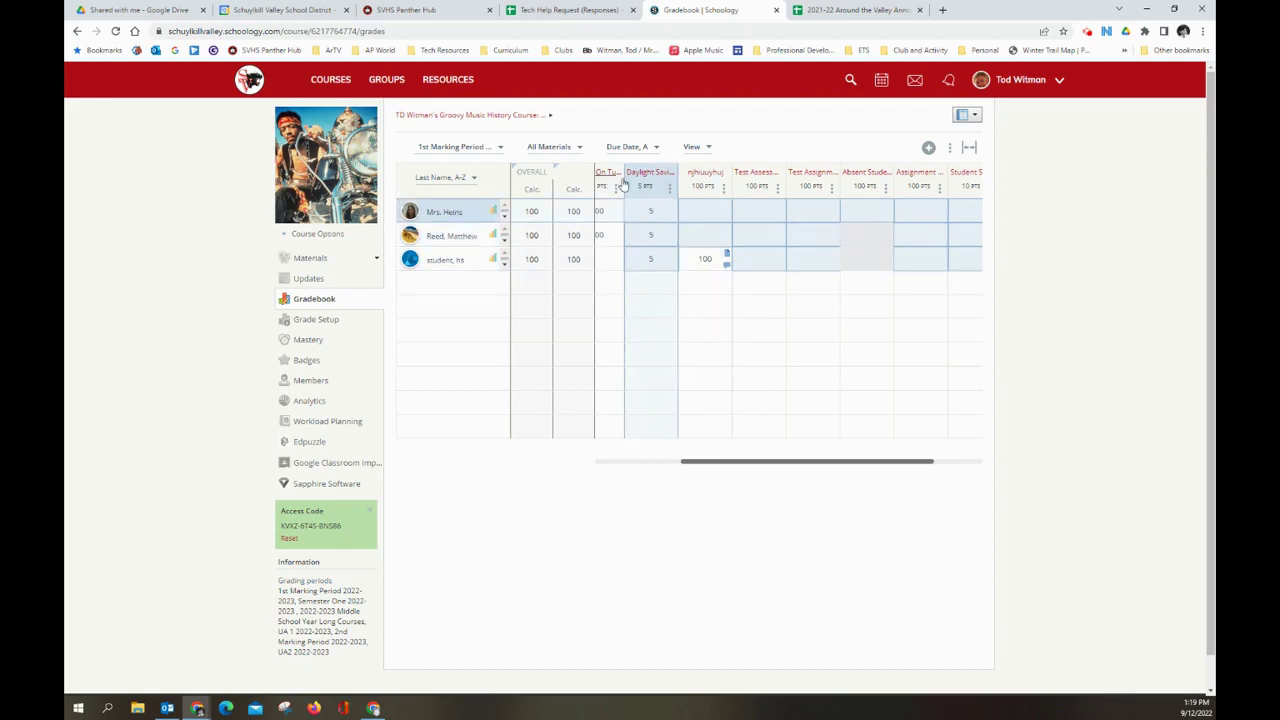
mouse_move(652, 176)
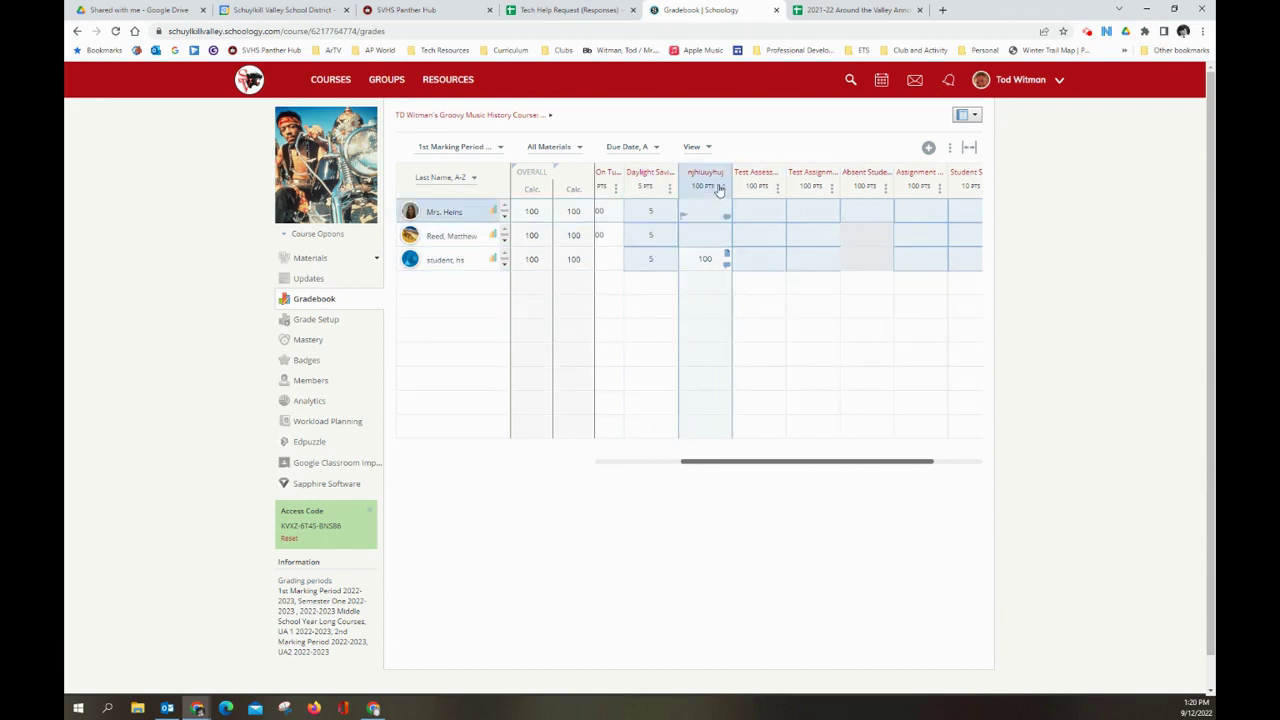
click(697, 147)
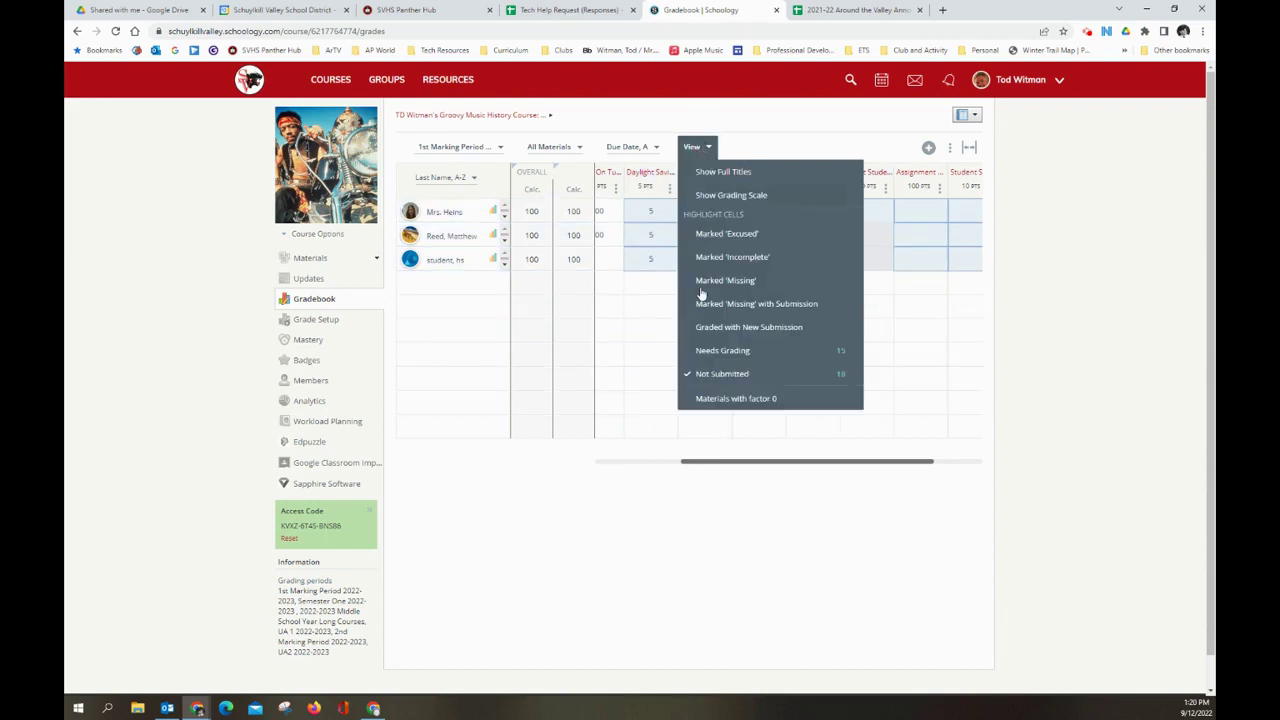
click(710, 373)
click(700, 148)
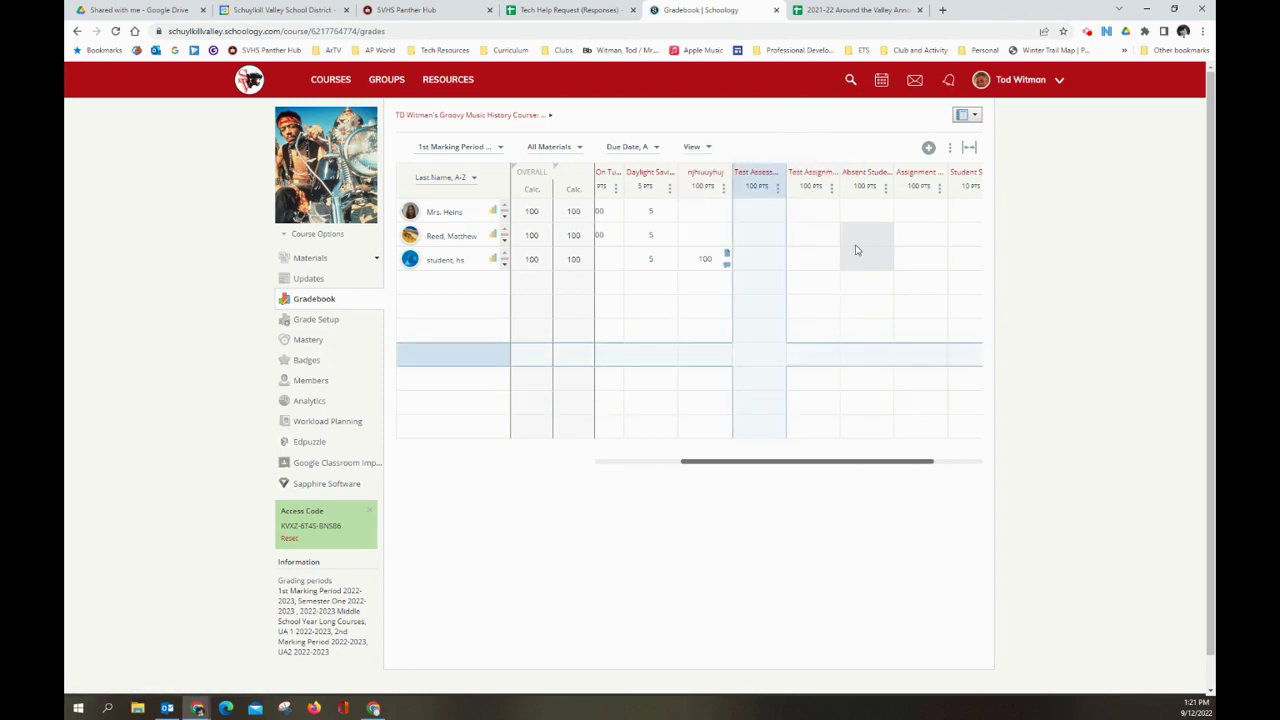
Generate a printable gradebook report for hs student covering all selected grading periods and review it down to the course grade.
click(950, 148)
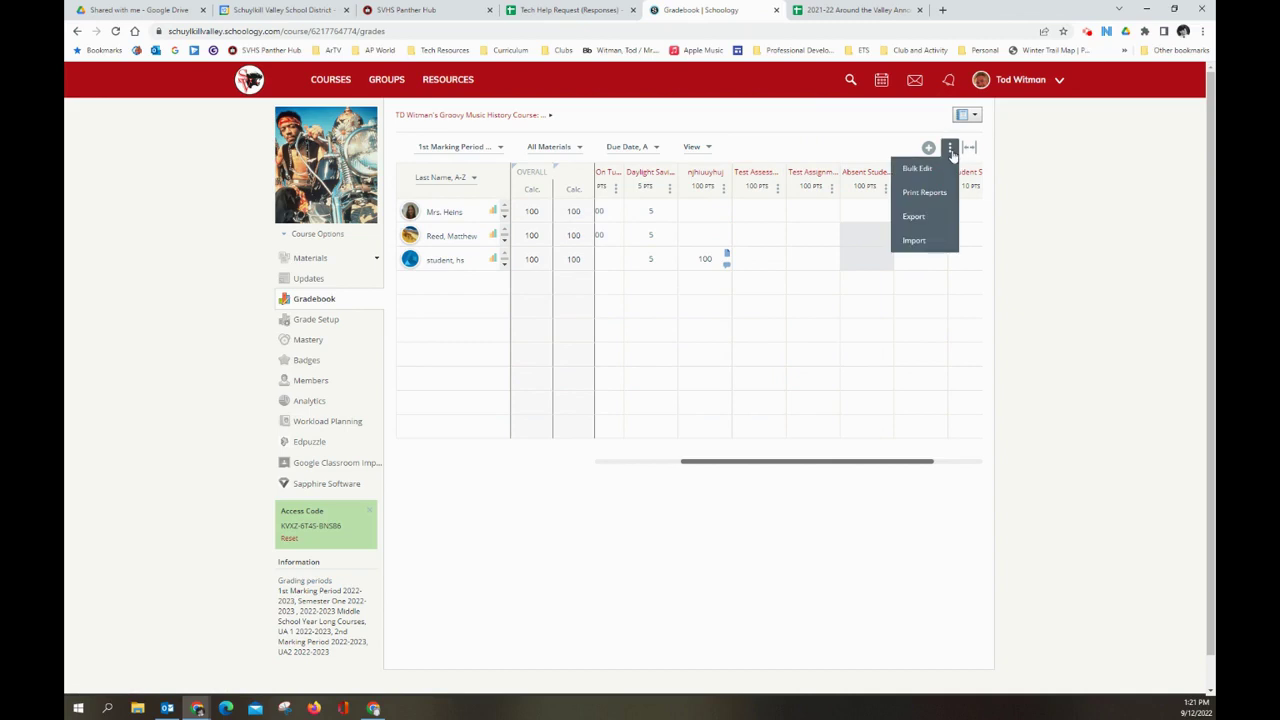
click(935, 197)
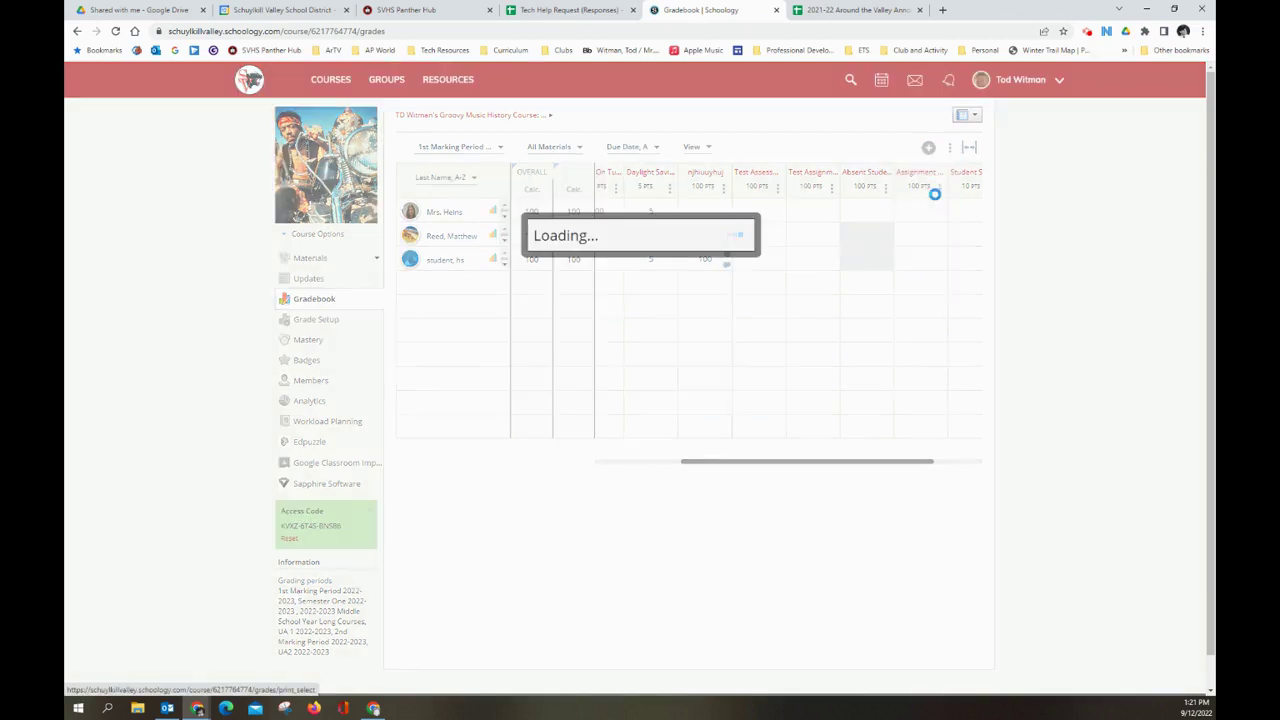
scroll(578, 382, down, 1)
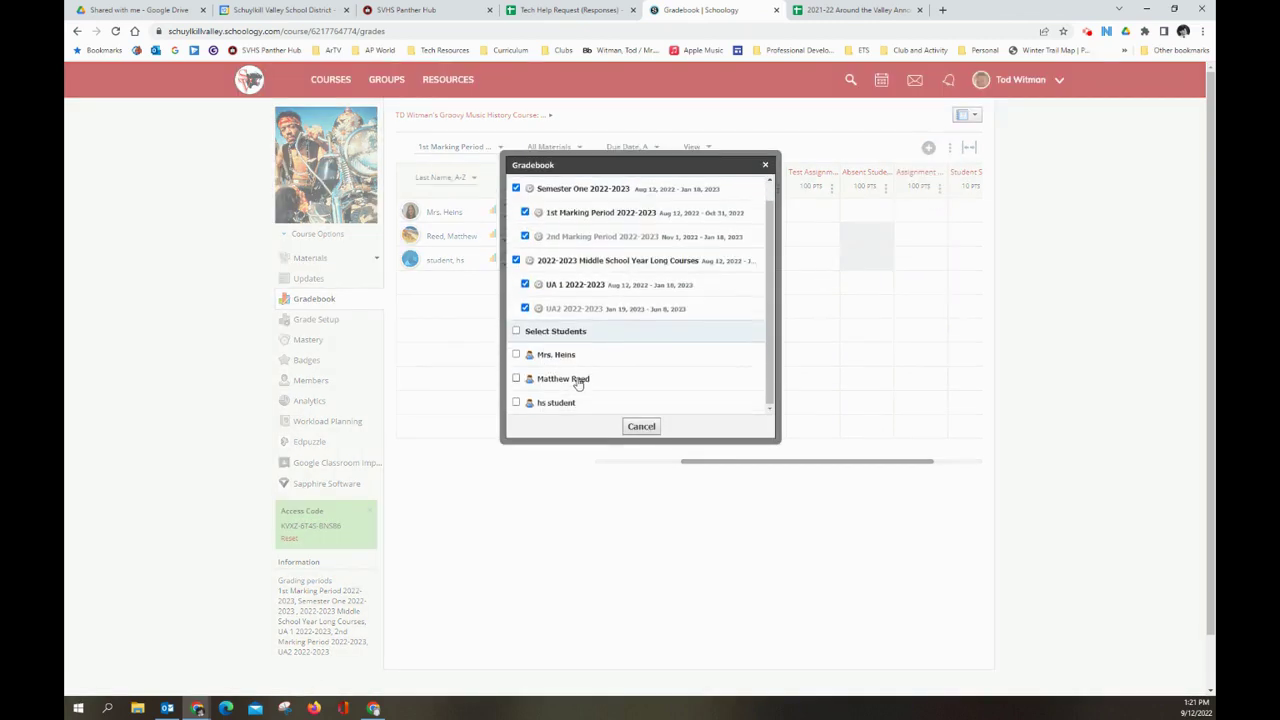
click(516, 402)
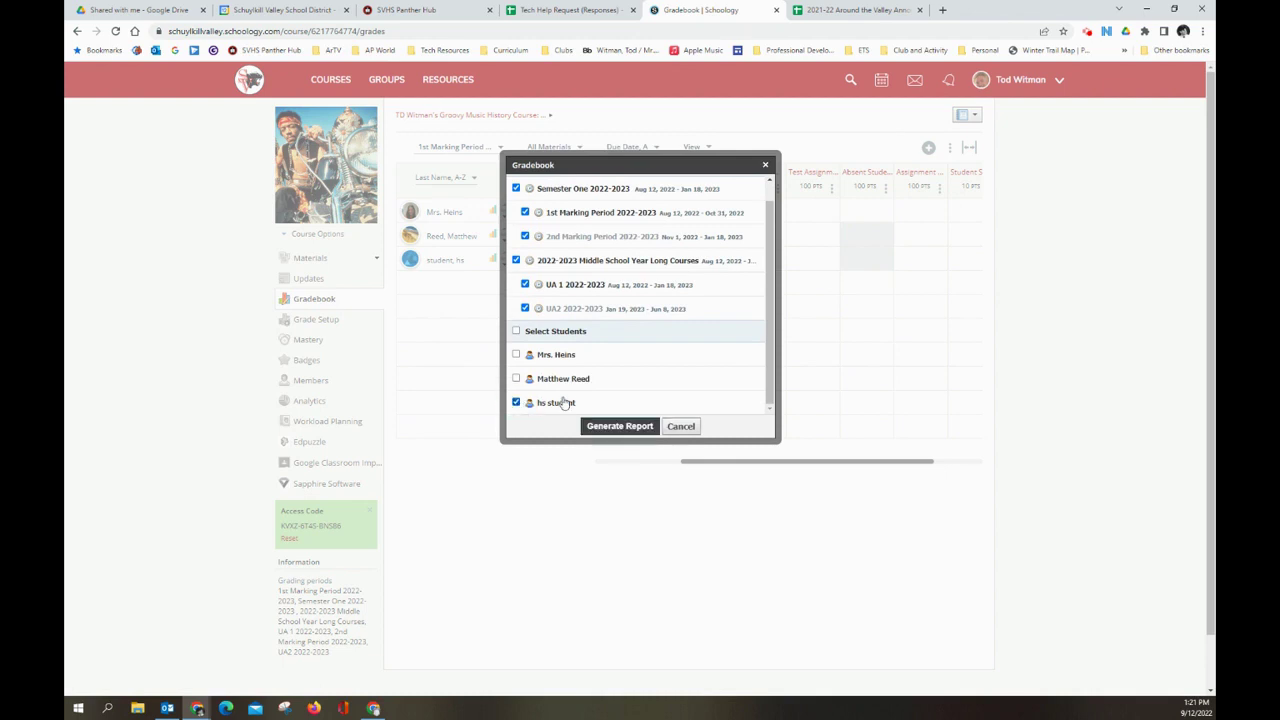
click(626, 428)
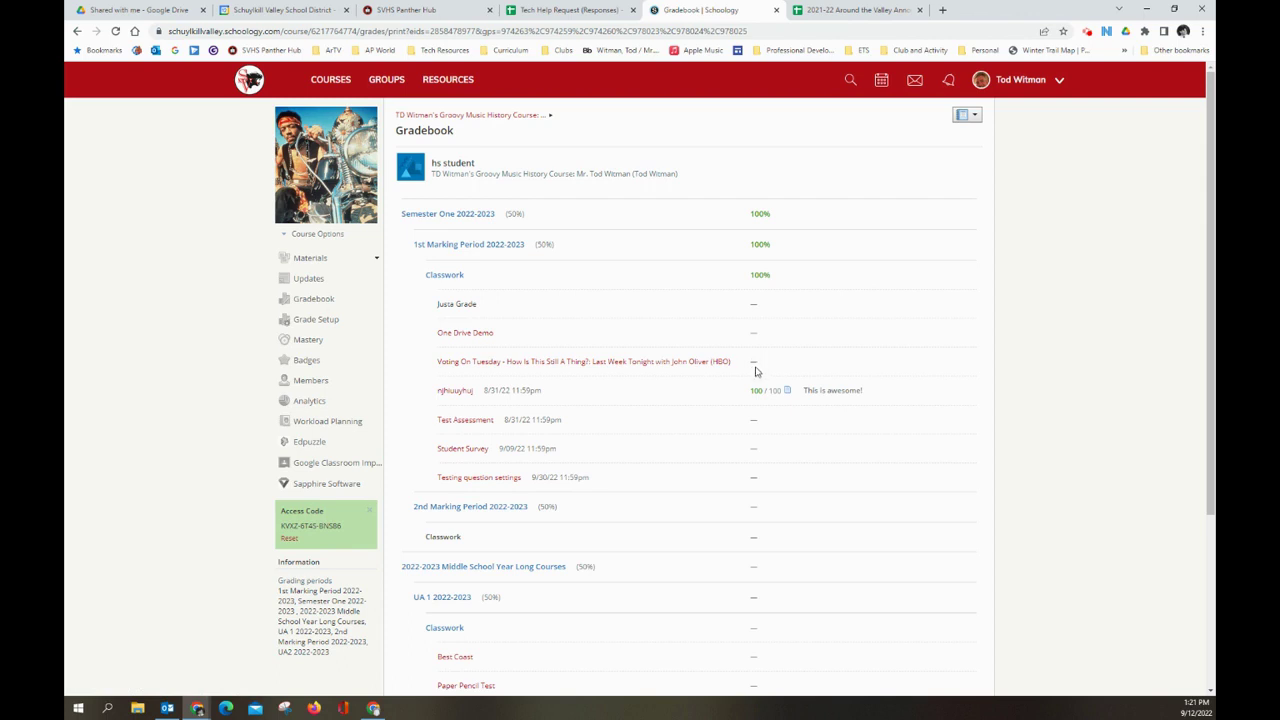
scroll(763, 366, down, 3)
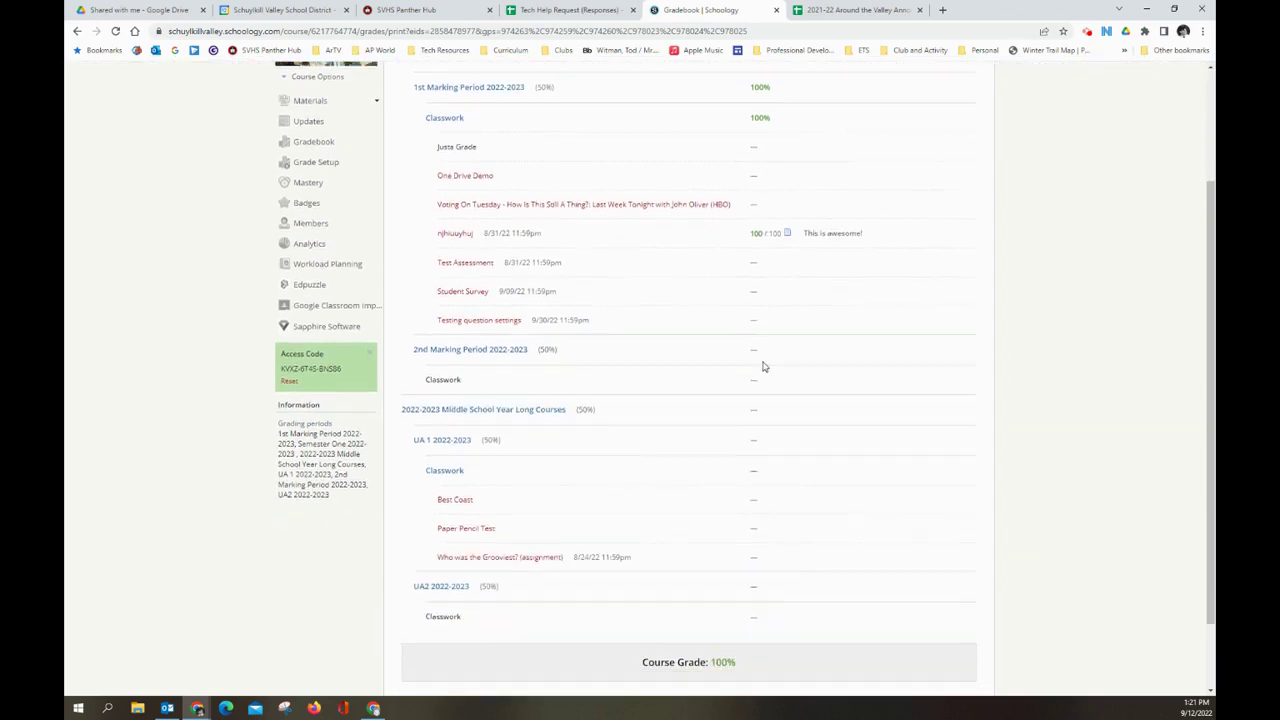
scroll(771, 395, up, 3)
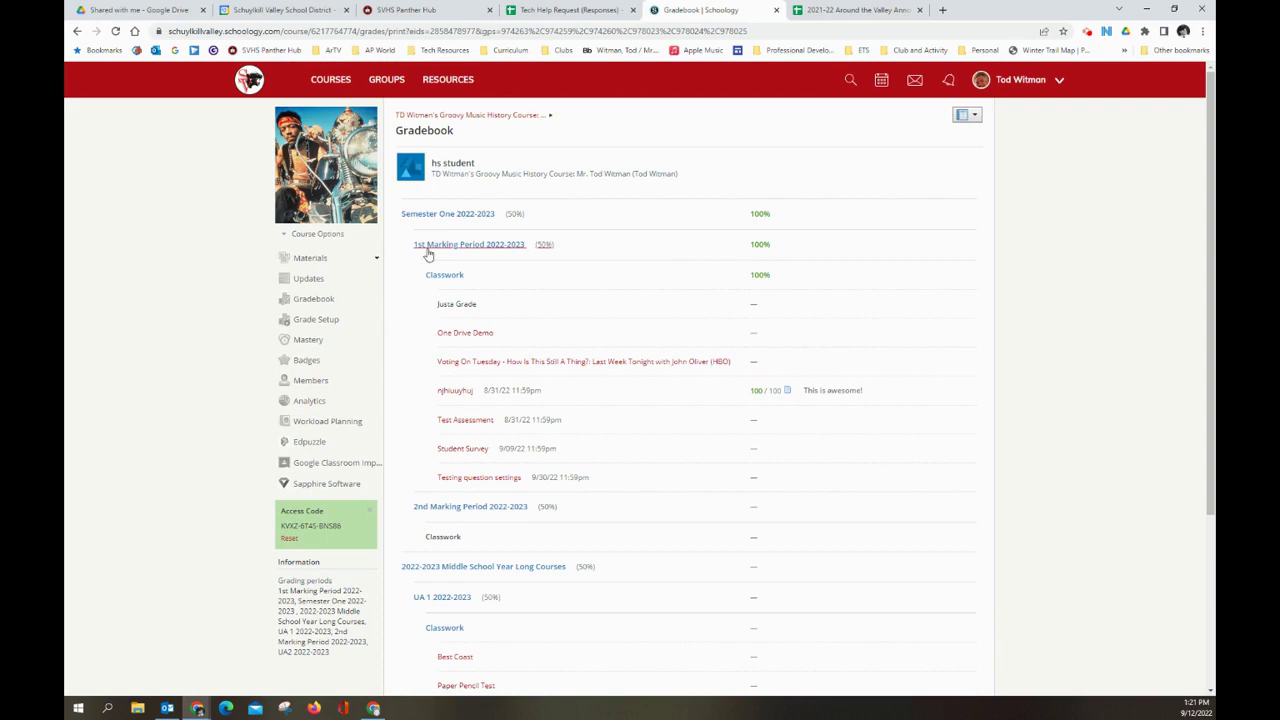
Open the Test Materials folder inside Course Content and start a new assignment there.
click(305, 258)
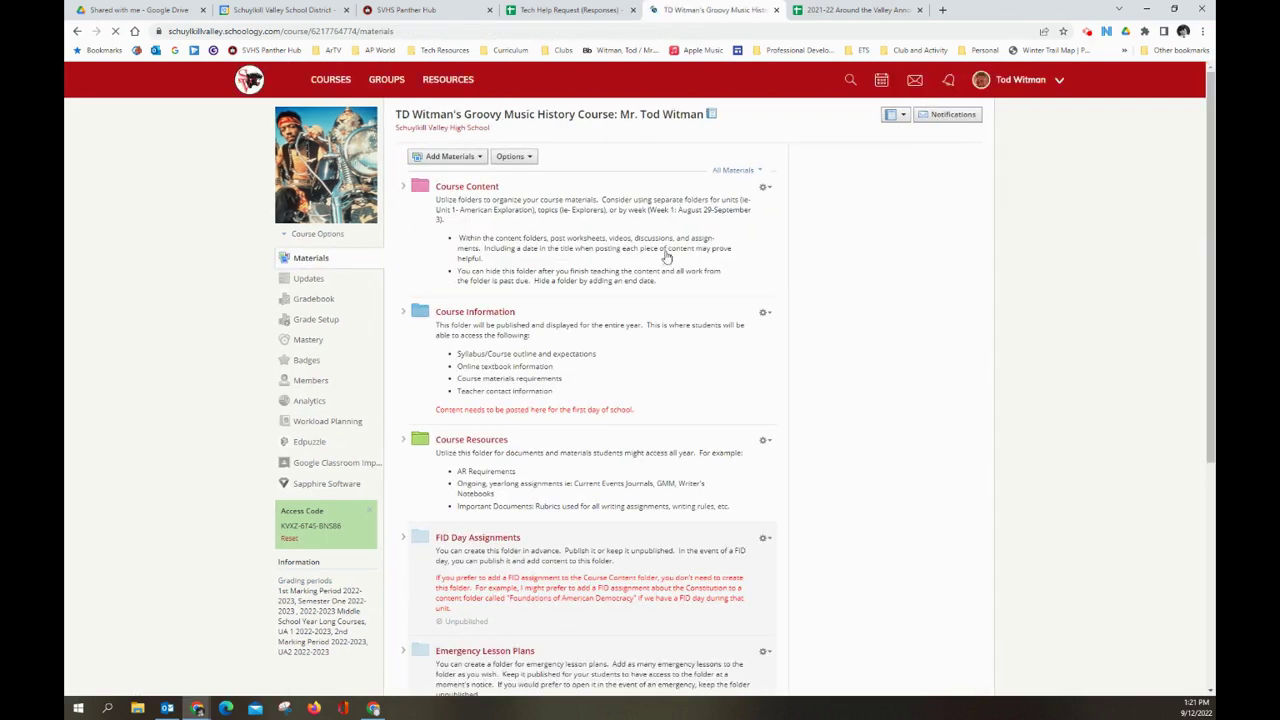
click(468, 187)
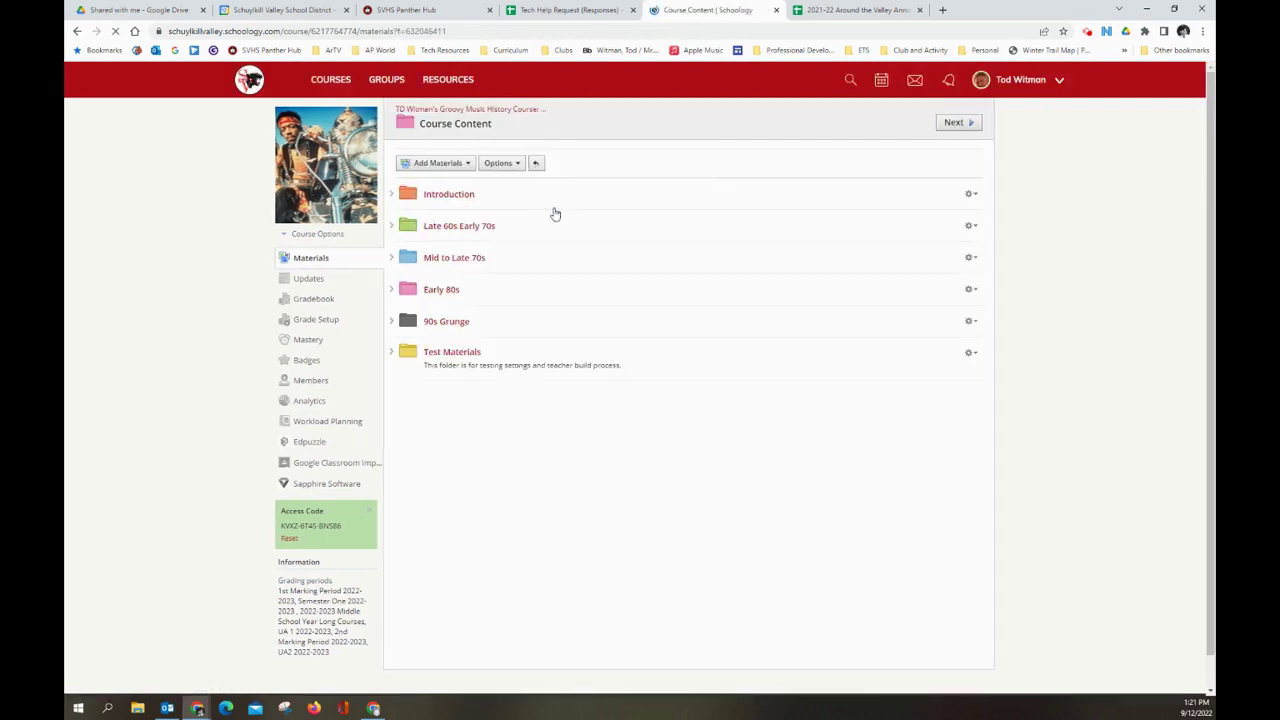
click(453, 355)
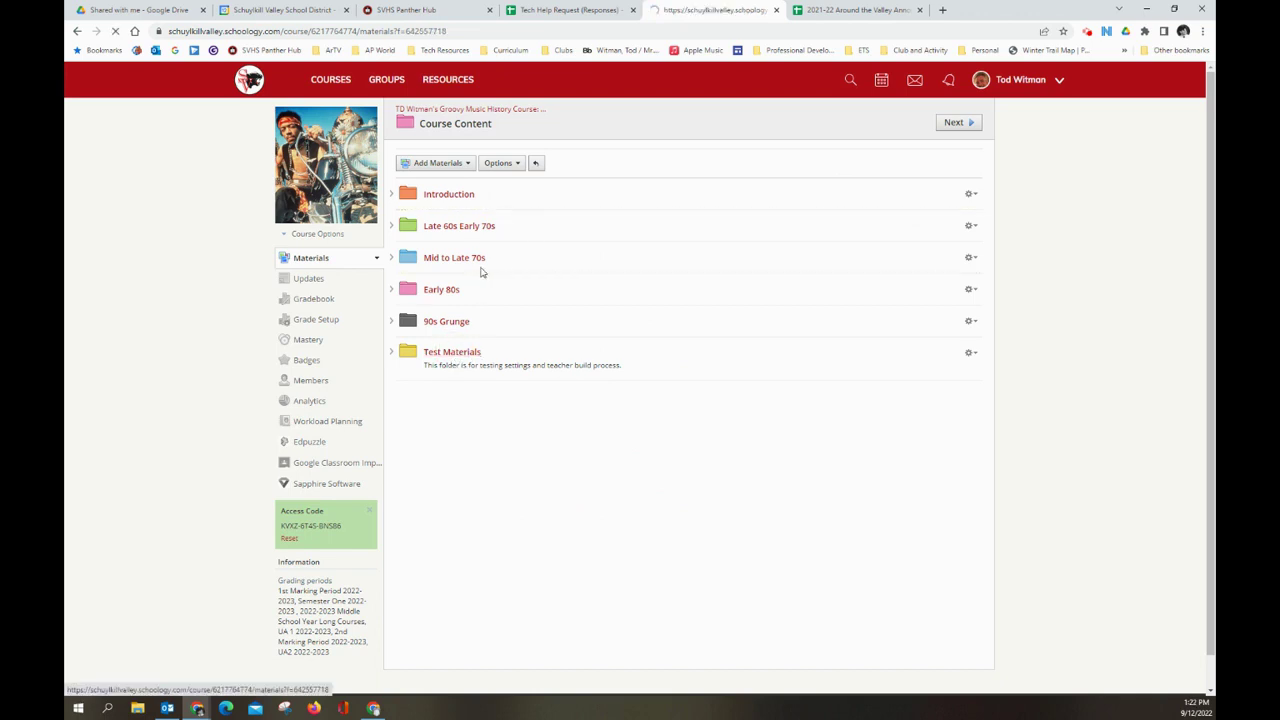
click(450, 165)
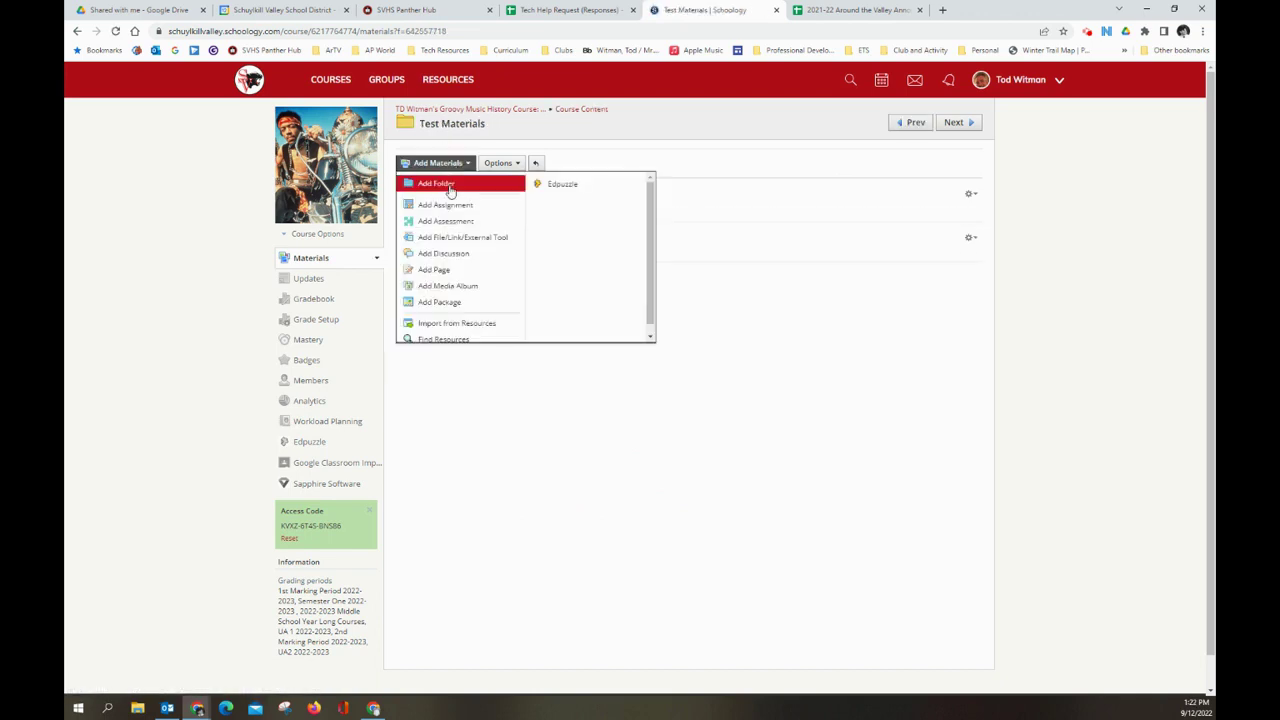
click(451, 208)
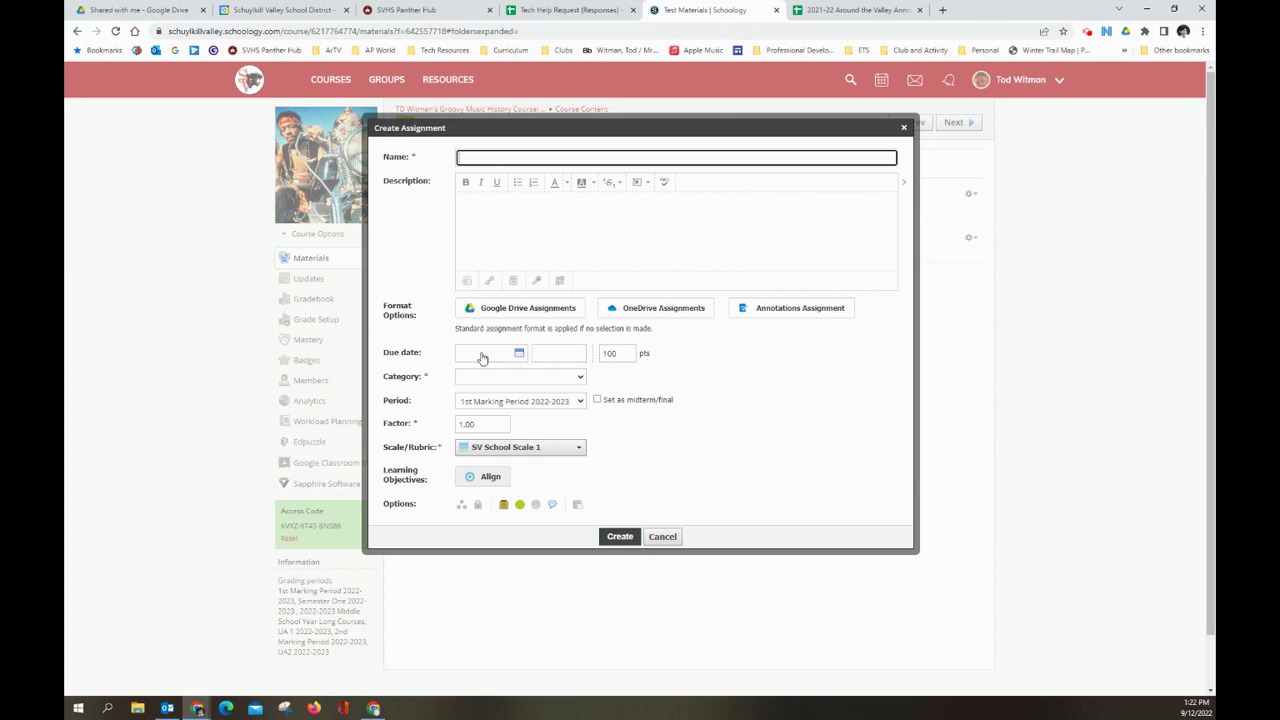
Examine the grading category options offered for the new assignment.
click(495, 380)
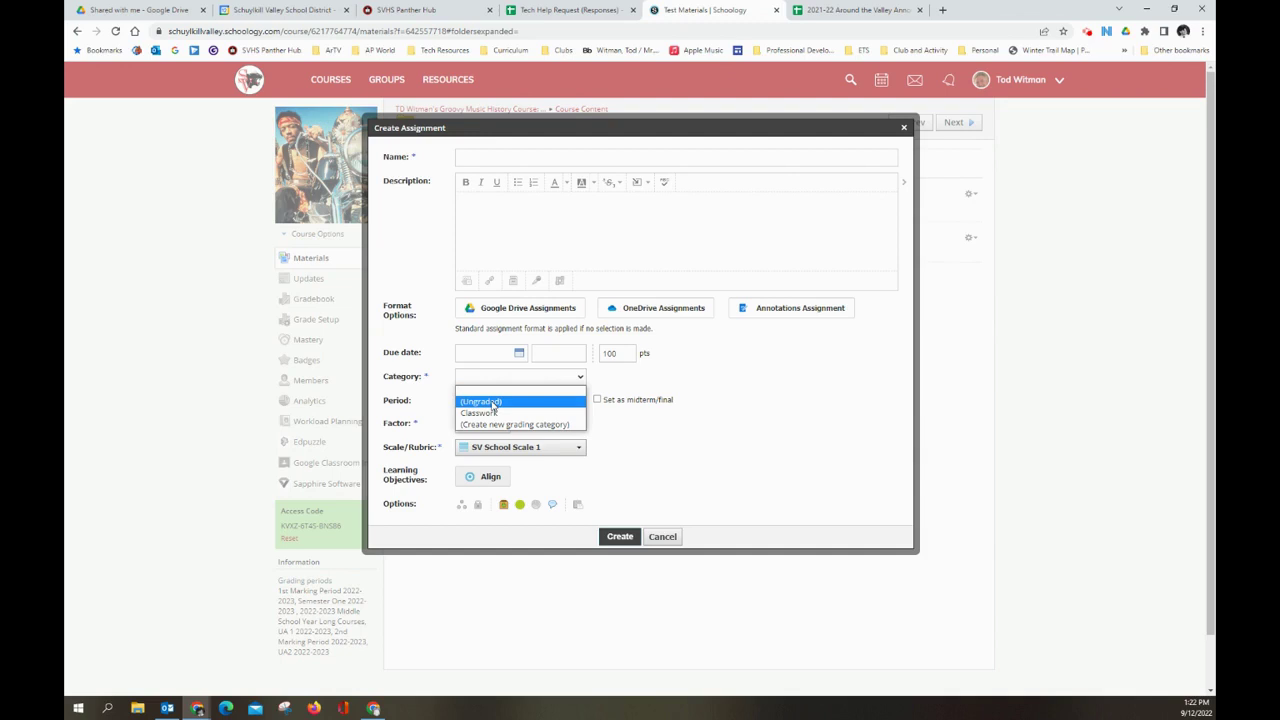
click(491, 383)
click(491, 380)
click(521, 382)
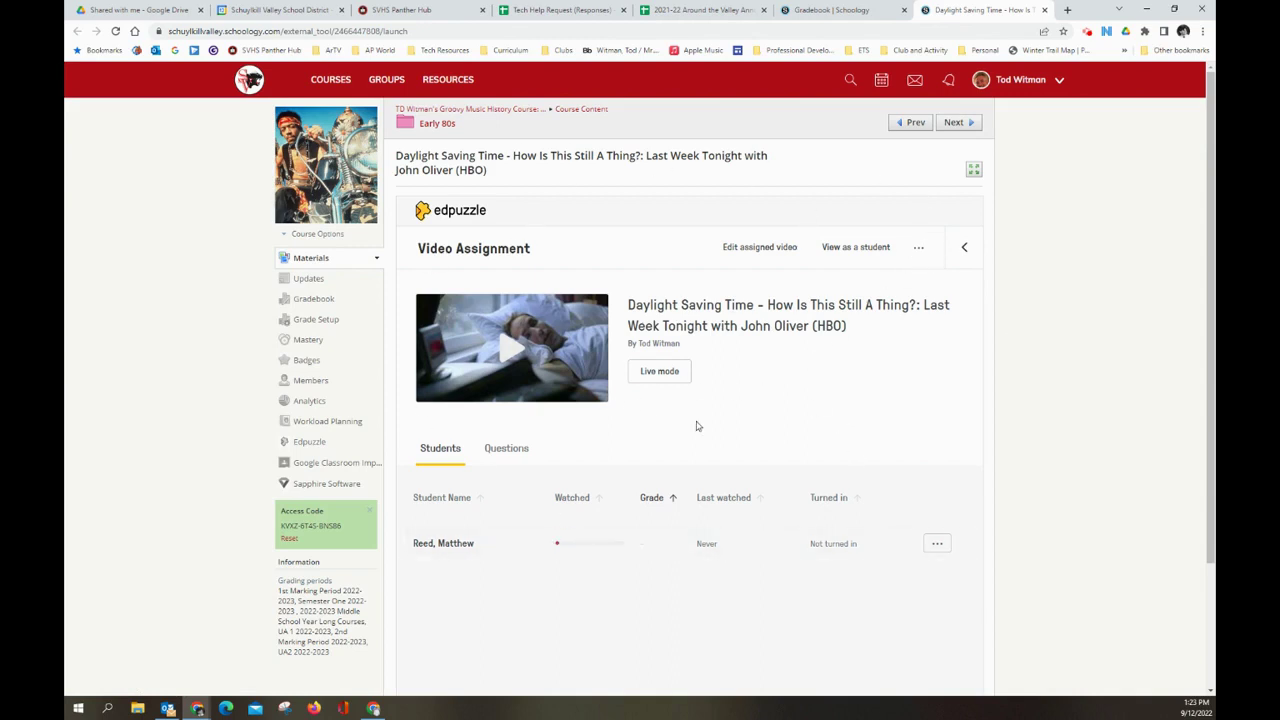
Check student progress in the Daylight Saving Time Edpuzzle assignment and compare it with that assignment's grades in the gradebook.
scroll(725, 430, down, 3)
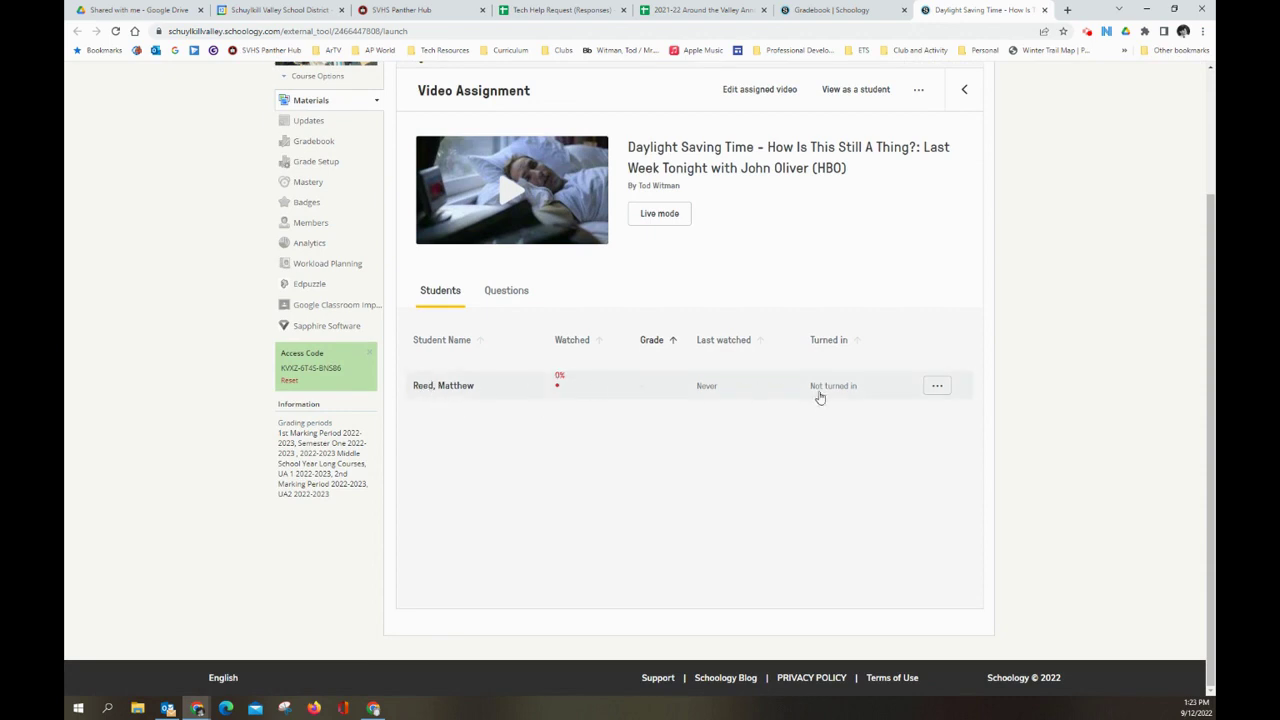
scroll(807, 437, up, 3)
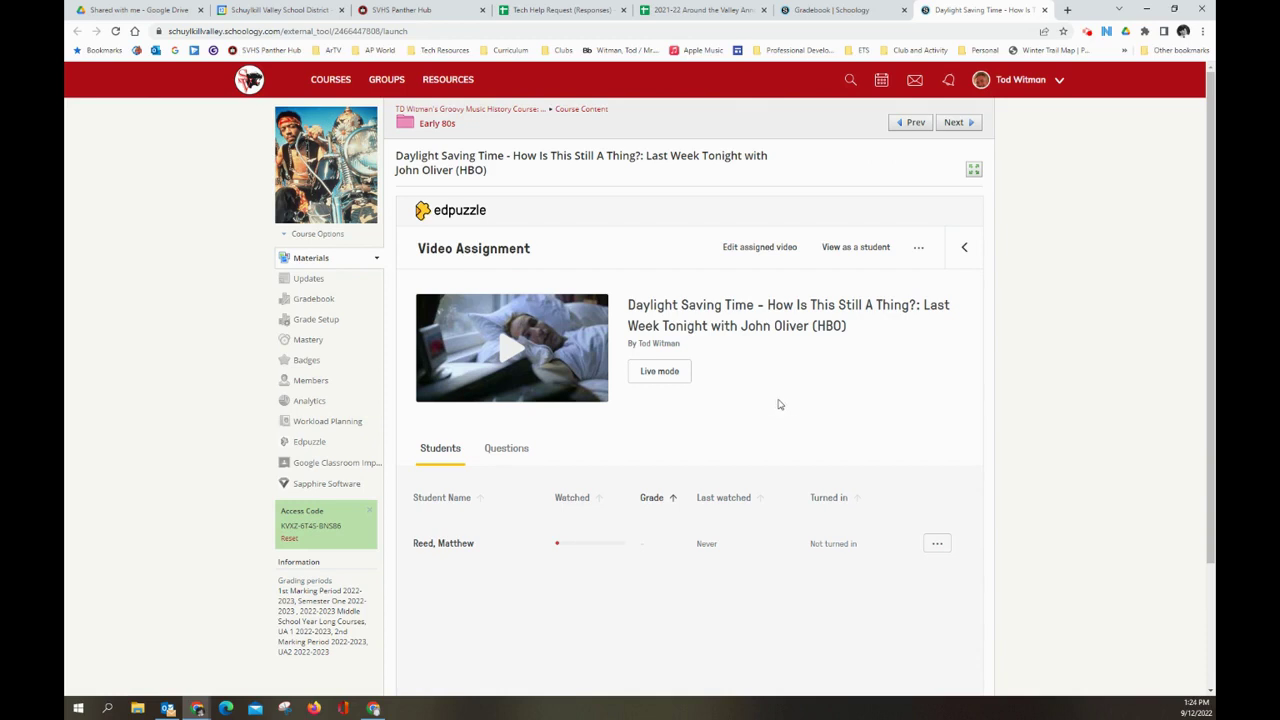
click(826, 12)
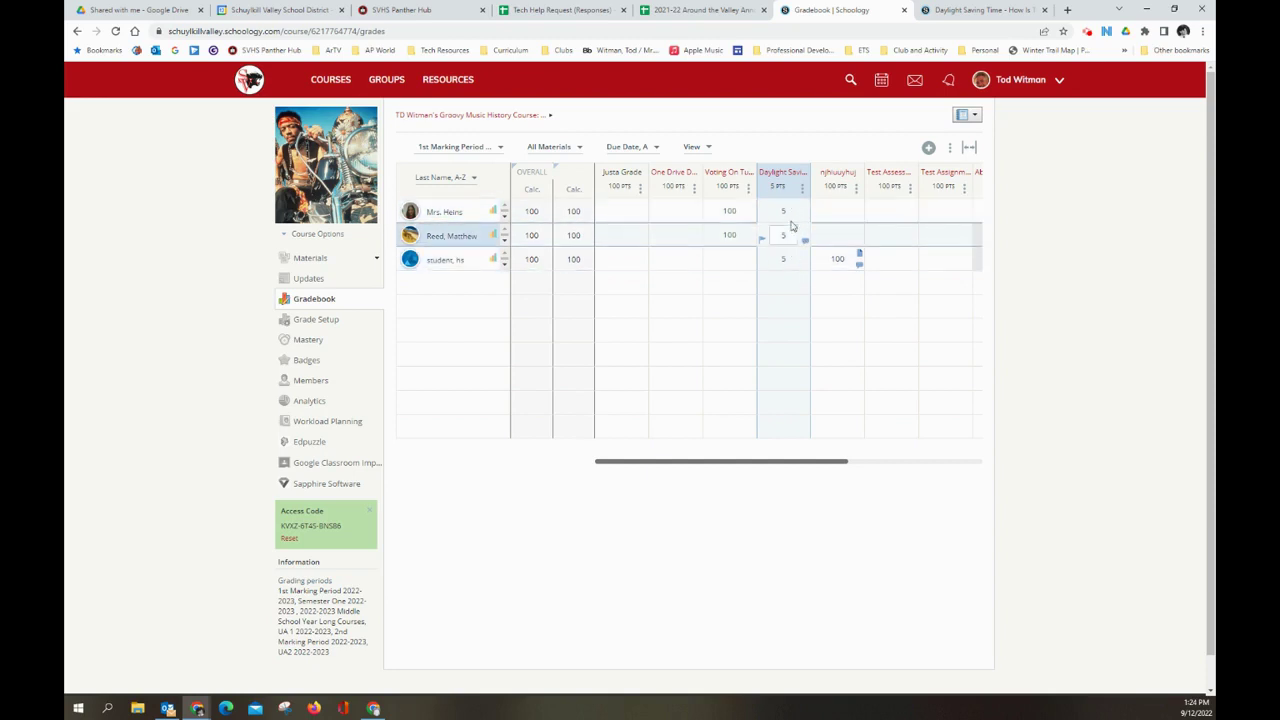
click(786, 256)
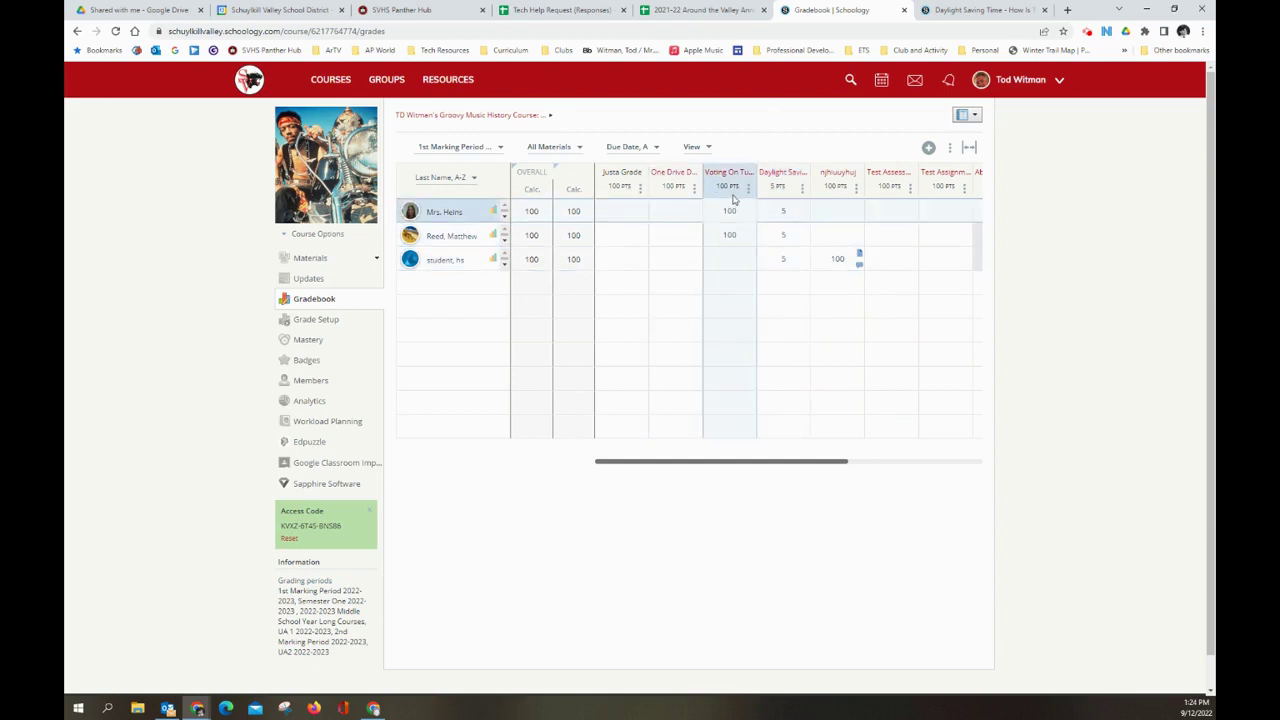
Close the Daylight Saving Time assignment page and open the One Drive Demo assignment from the gradebook.
click(1044, 10)
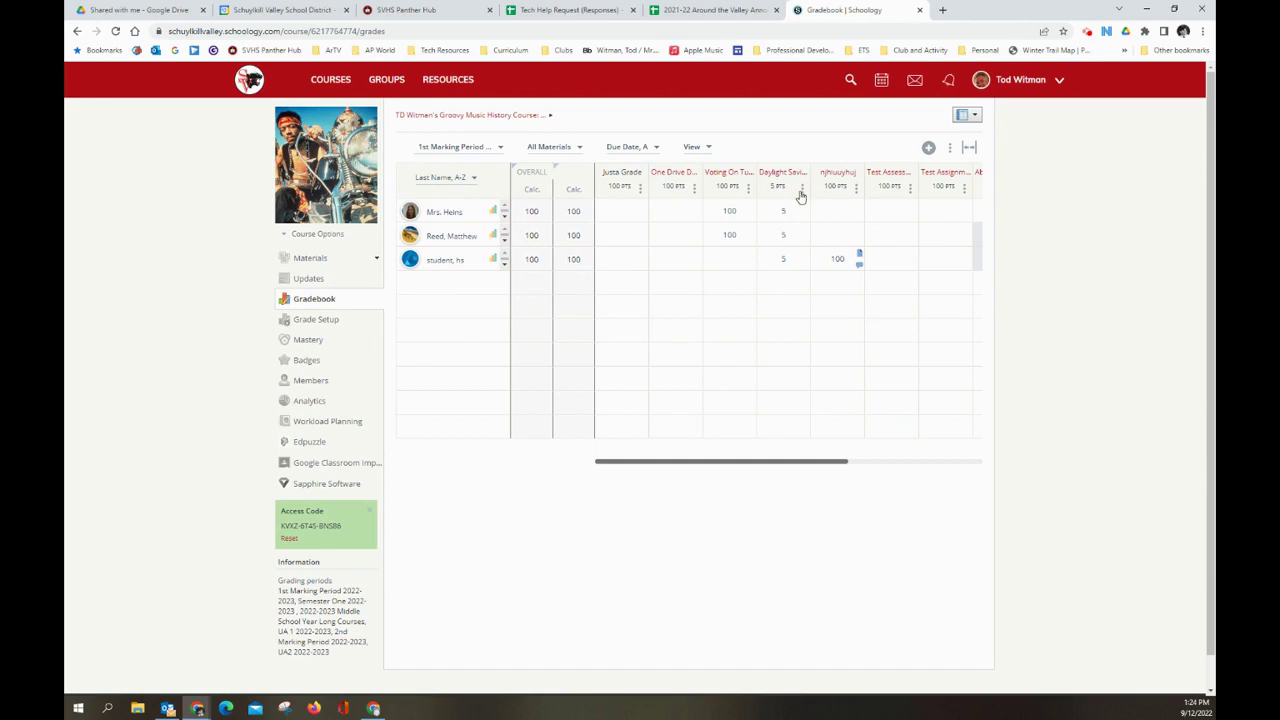
click(687, 175)
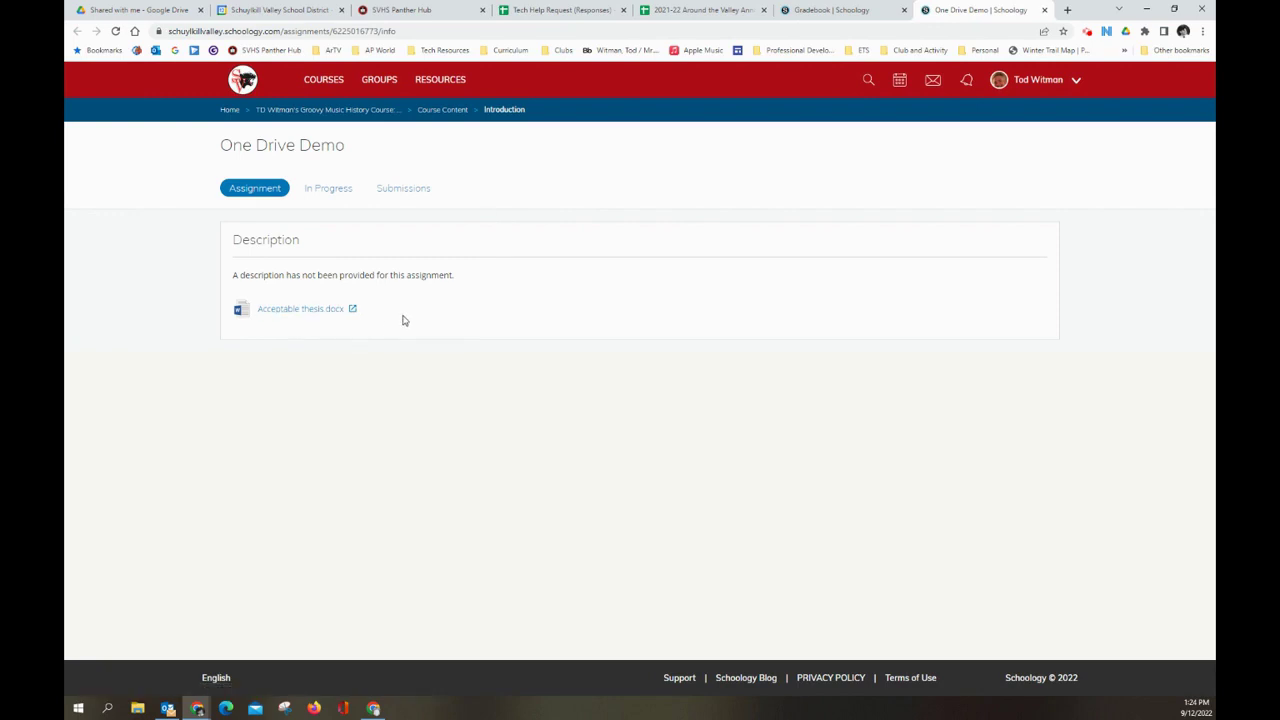
Check the One Drive Demo assignment's submissions, and return through Course Content to the course gradebook.
click(406, 190)
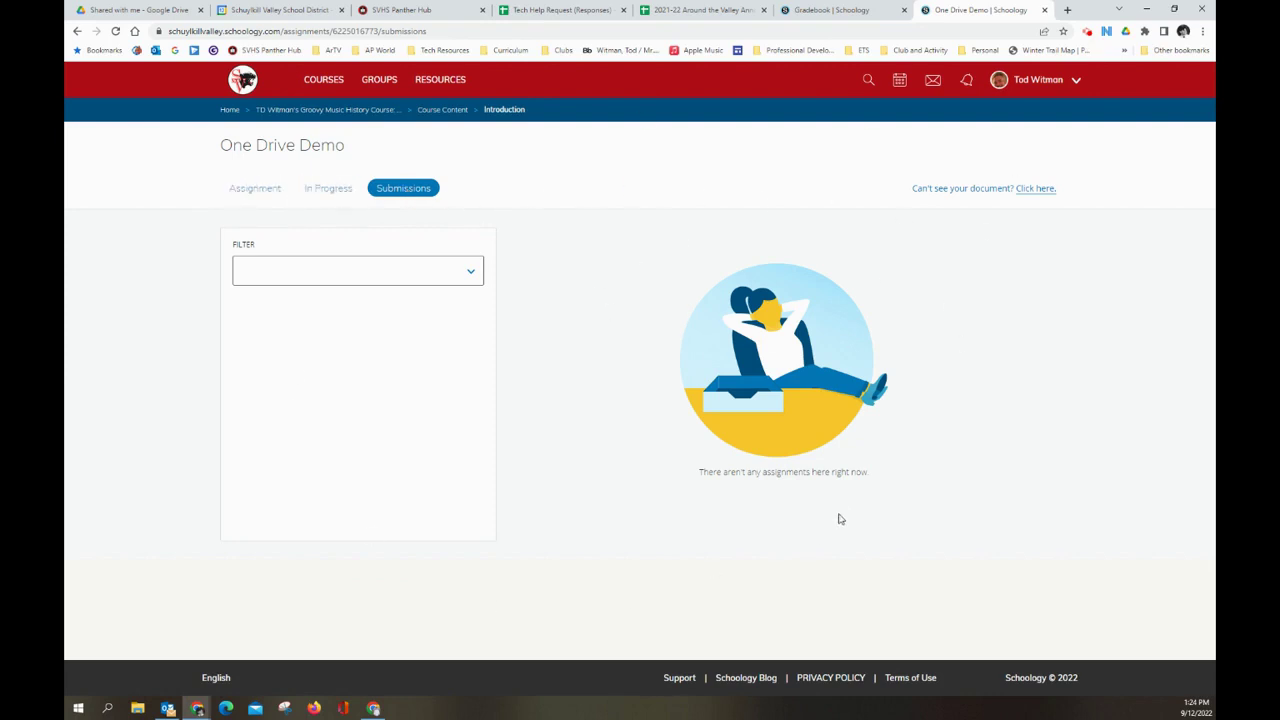
click(258, 189)
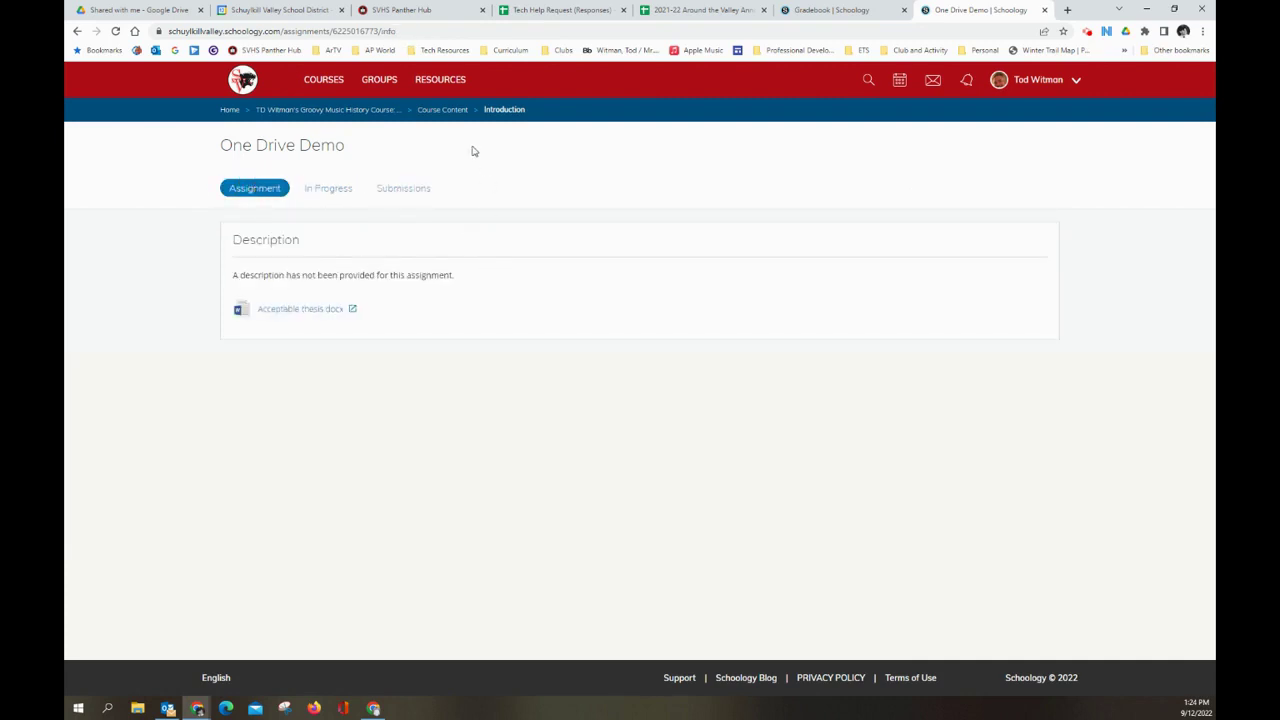
click(442, 110)
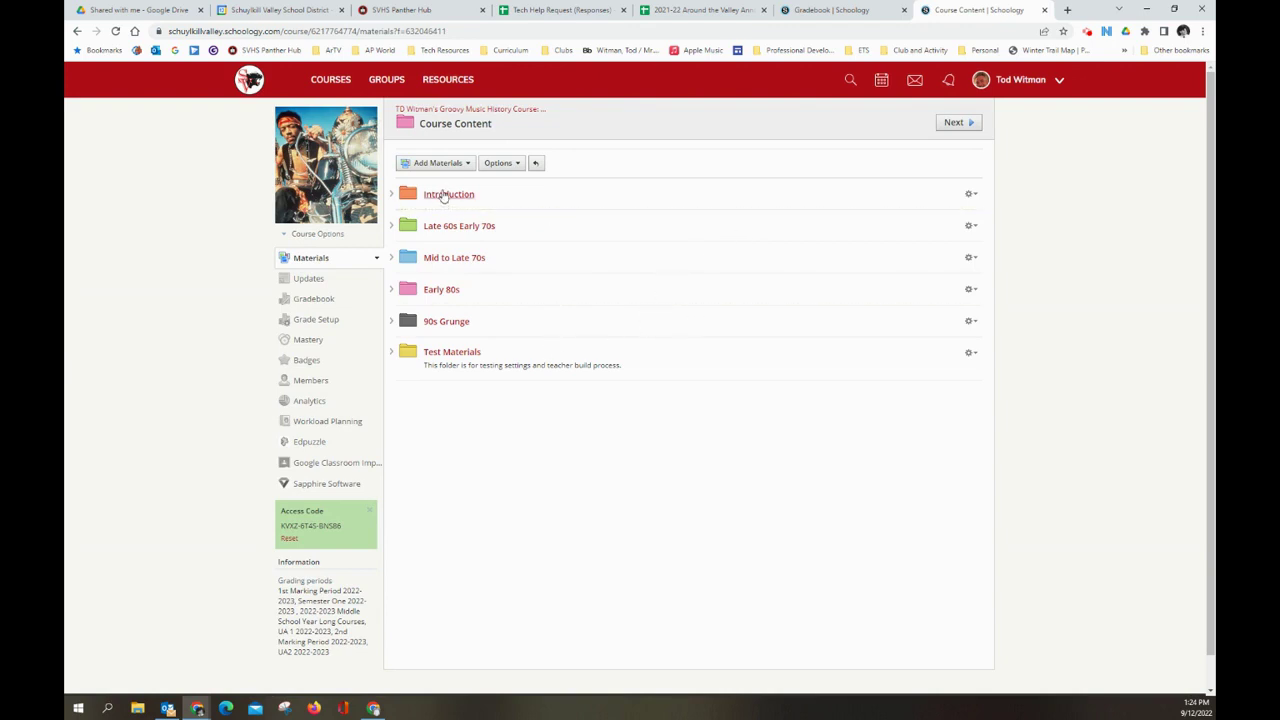
click(314, 298)
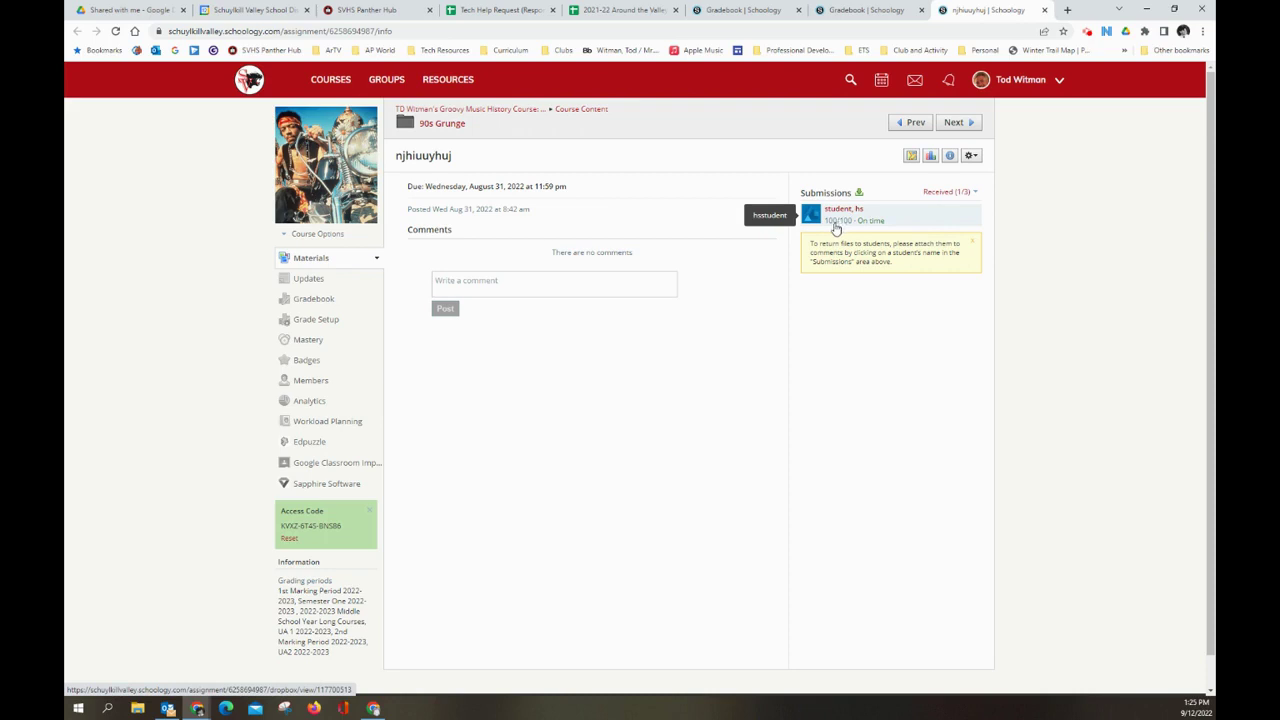
Filter the njhiuuyhuj assignment's submissions by Not submitted and by Late to review each group of students.
click(951, 196)
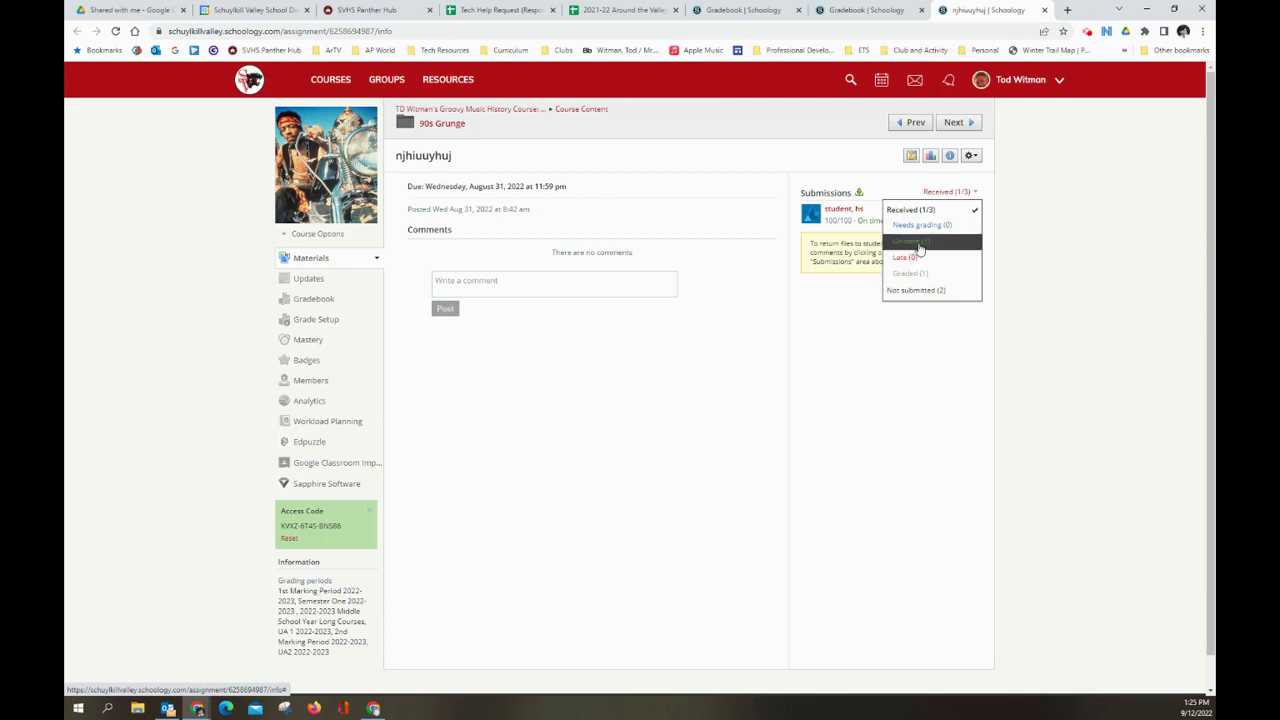
click(918, 291)
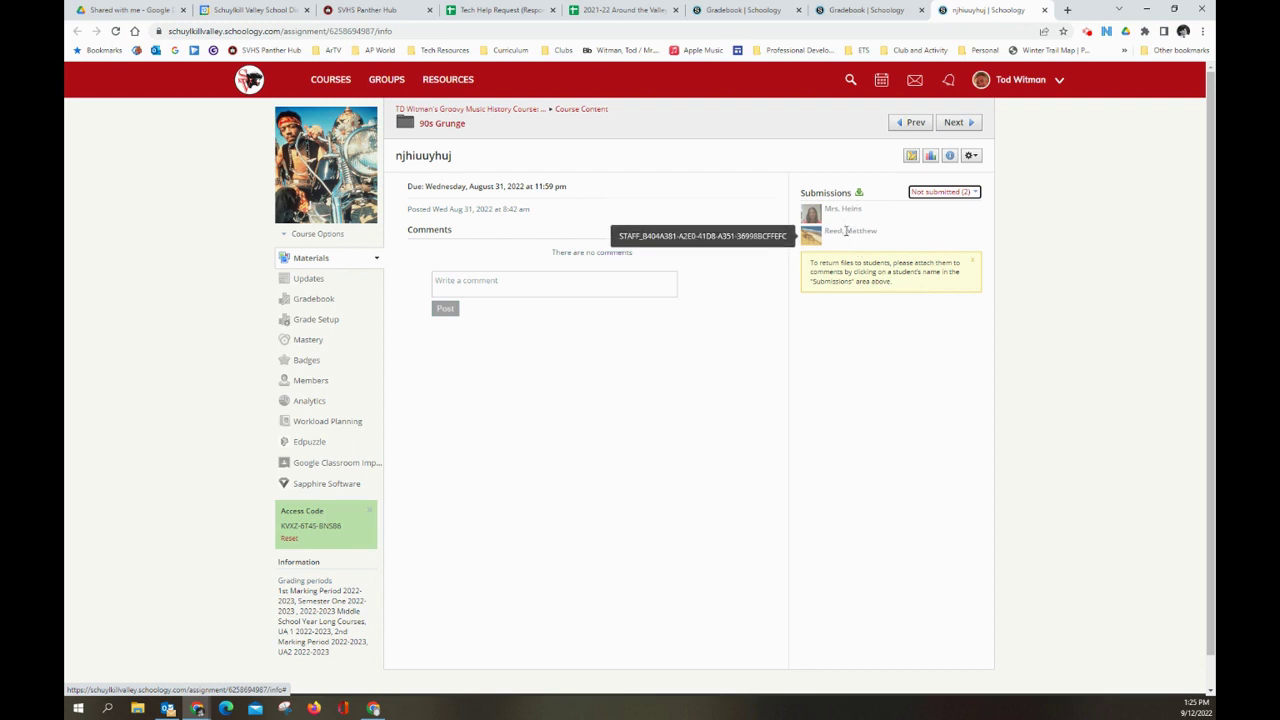
click(932, 193)
click(914, 258)
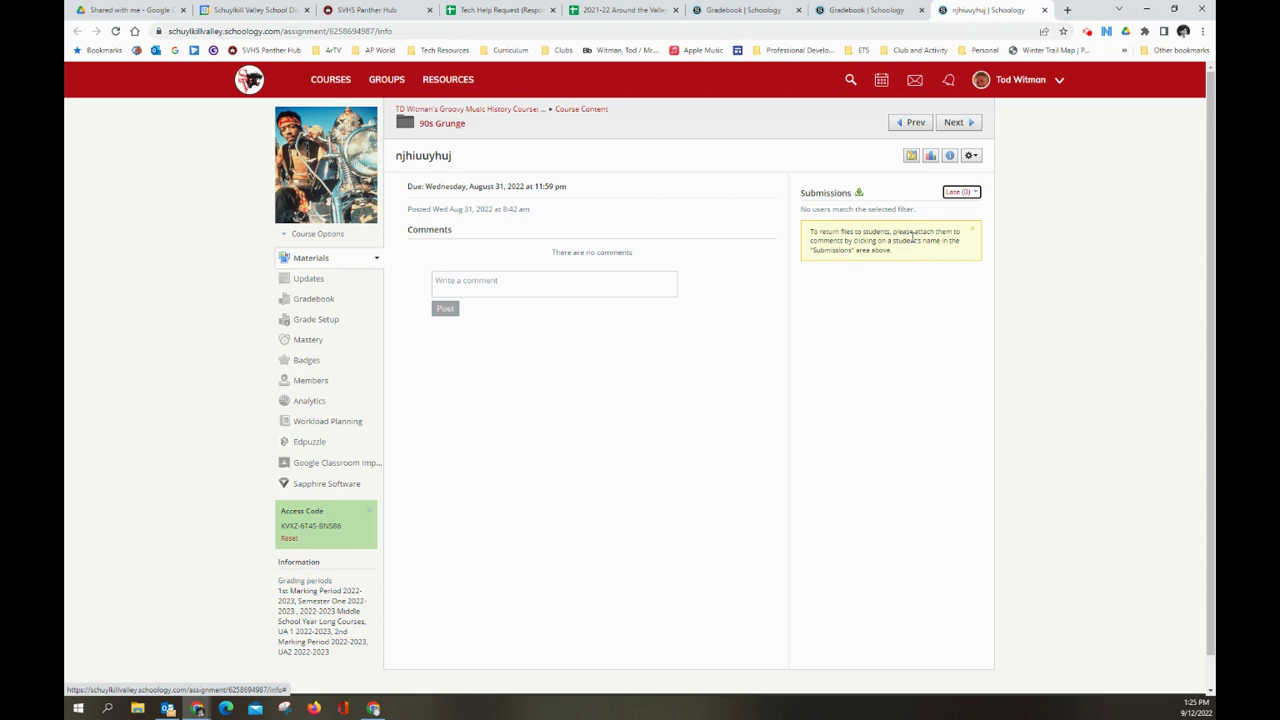
click(970, 155)
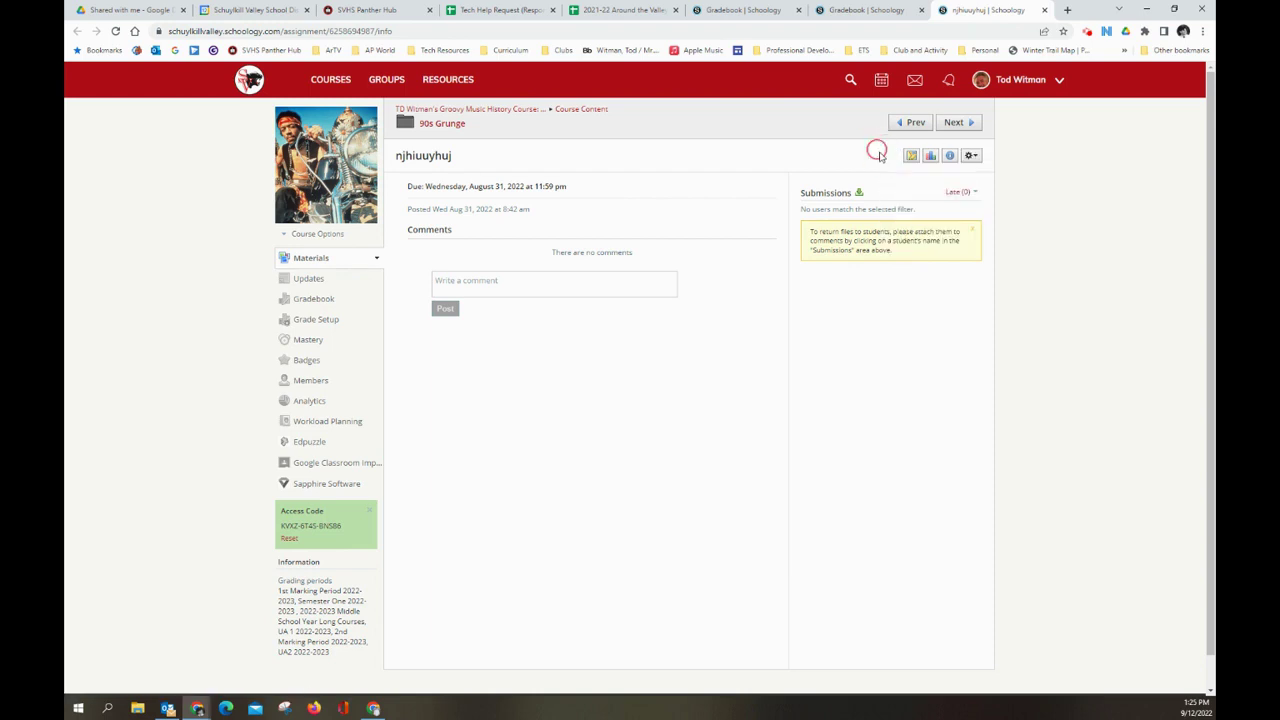
Open the student's submission for njhiuuyhuj and view Revision 1, and switch back to Revision 2.
click(886, 212)
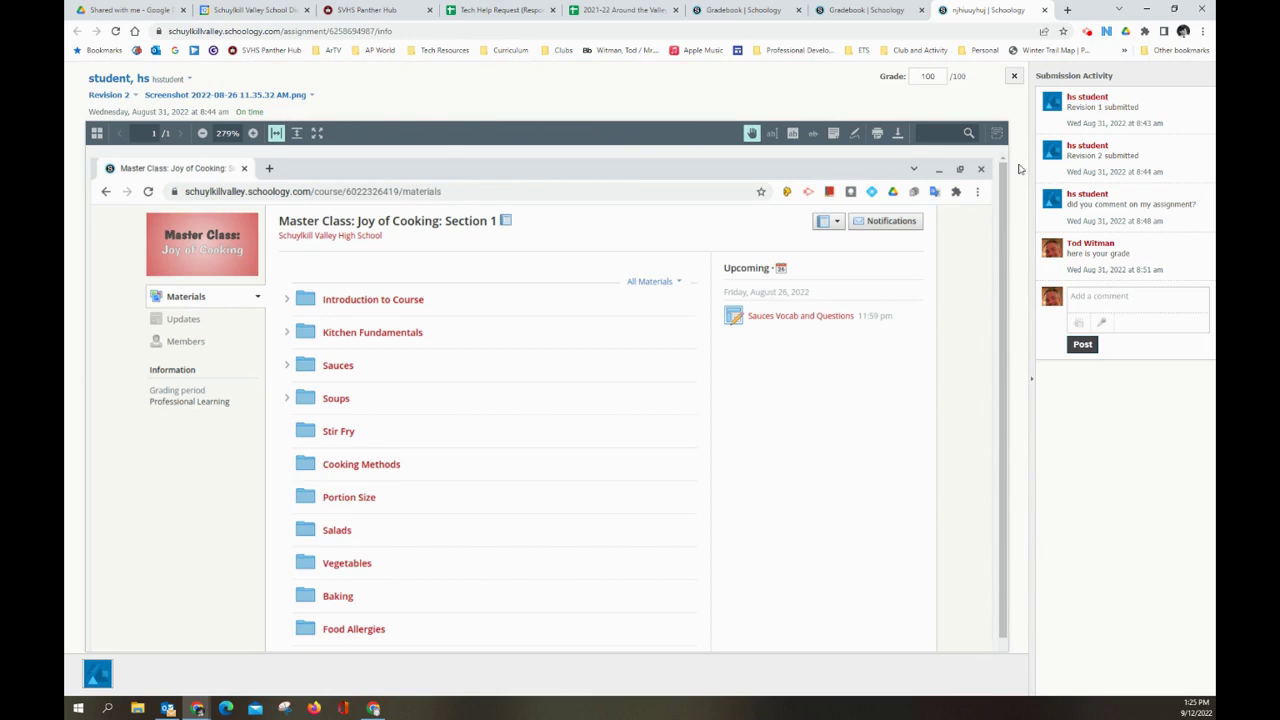
click(108, 95)
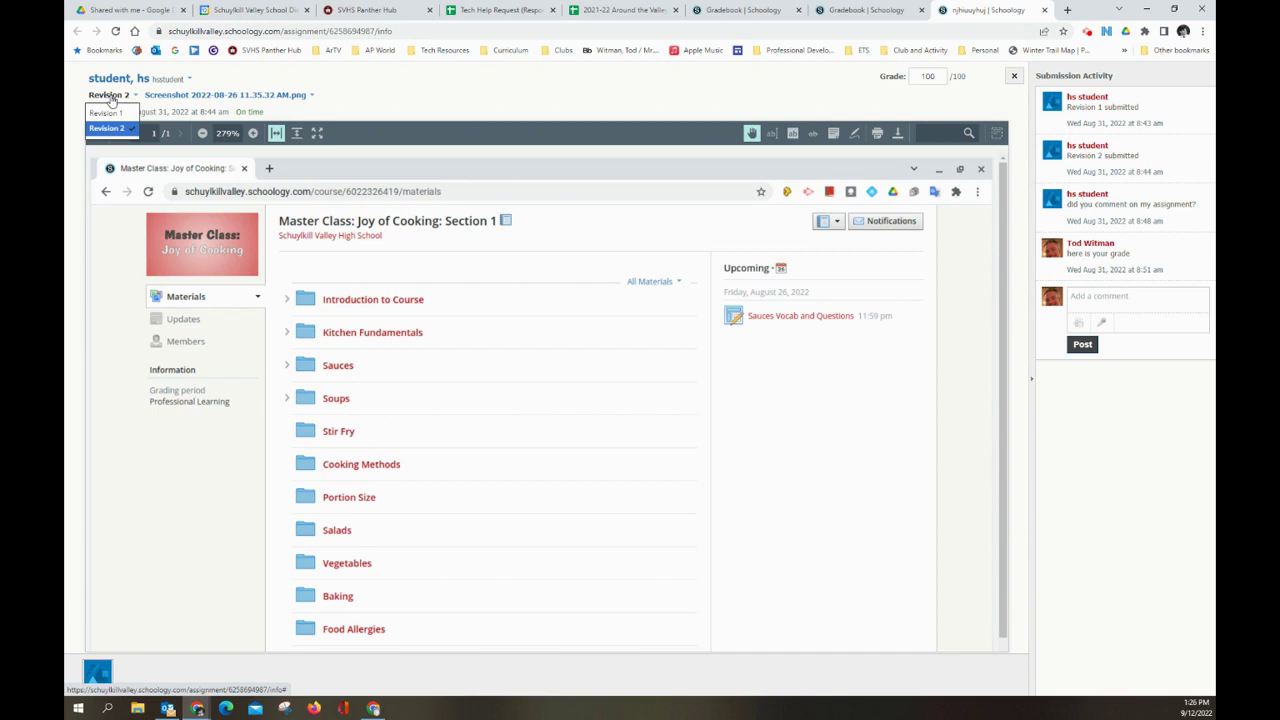
click(108, 114)
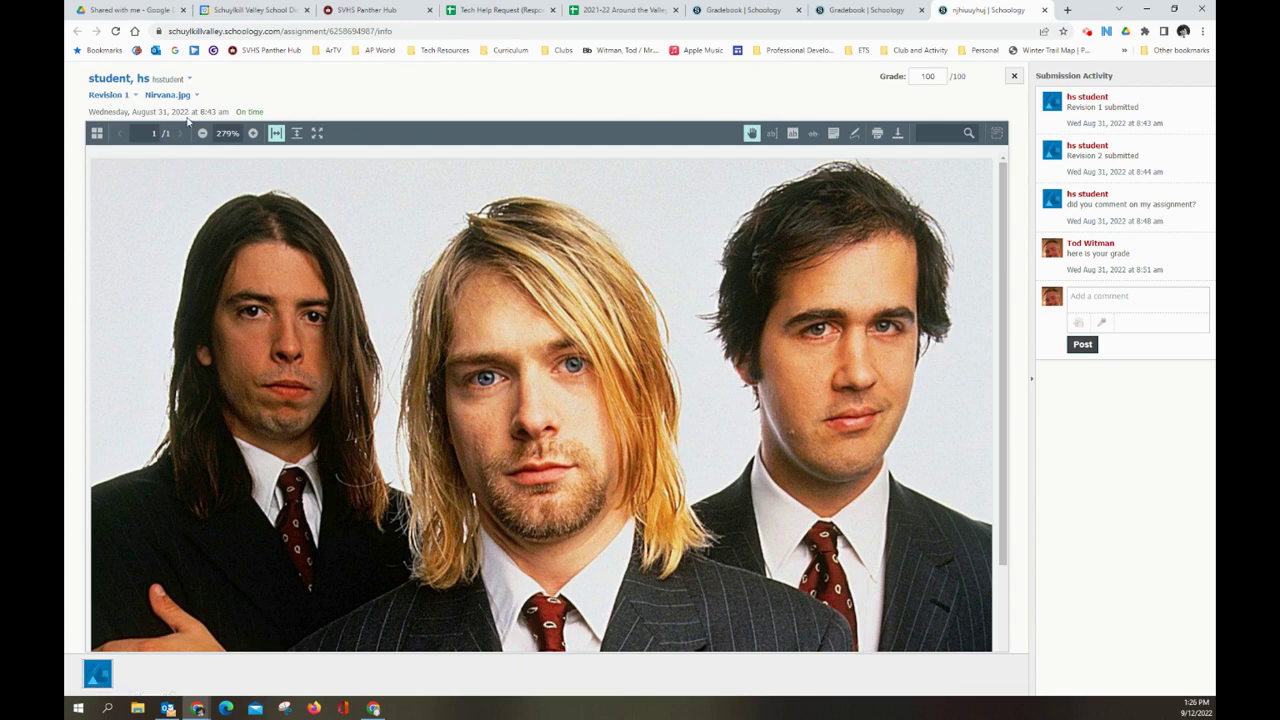
click(112, 95)
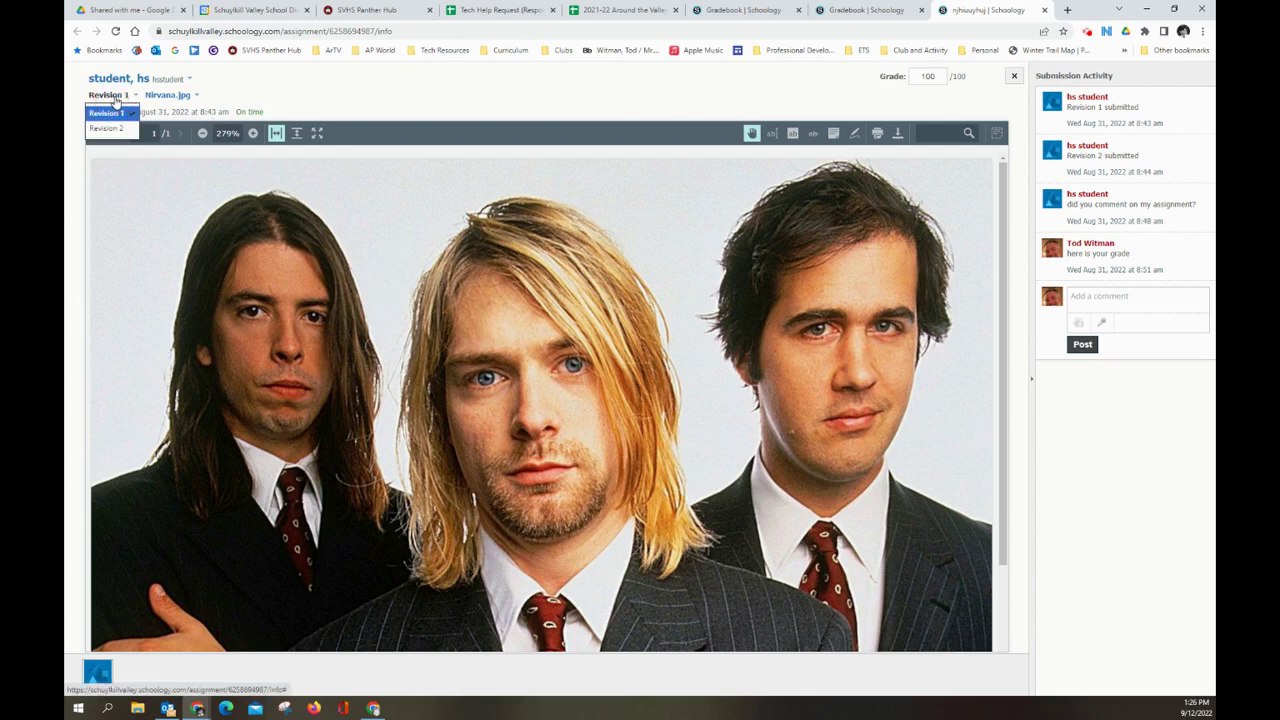
click(117, 130)
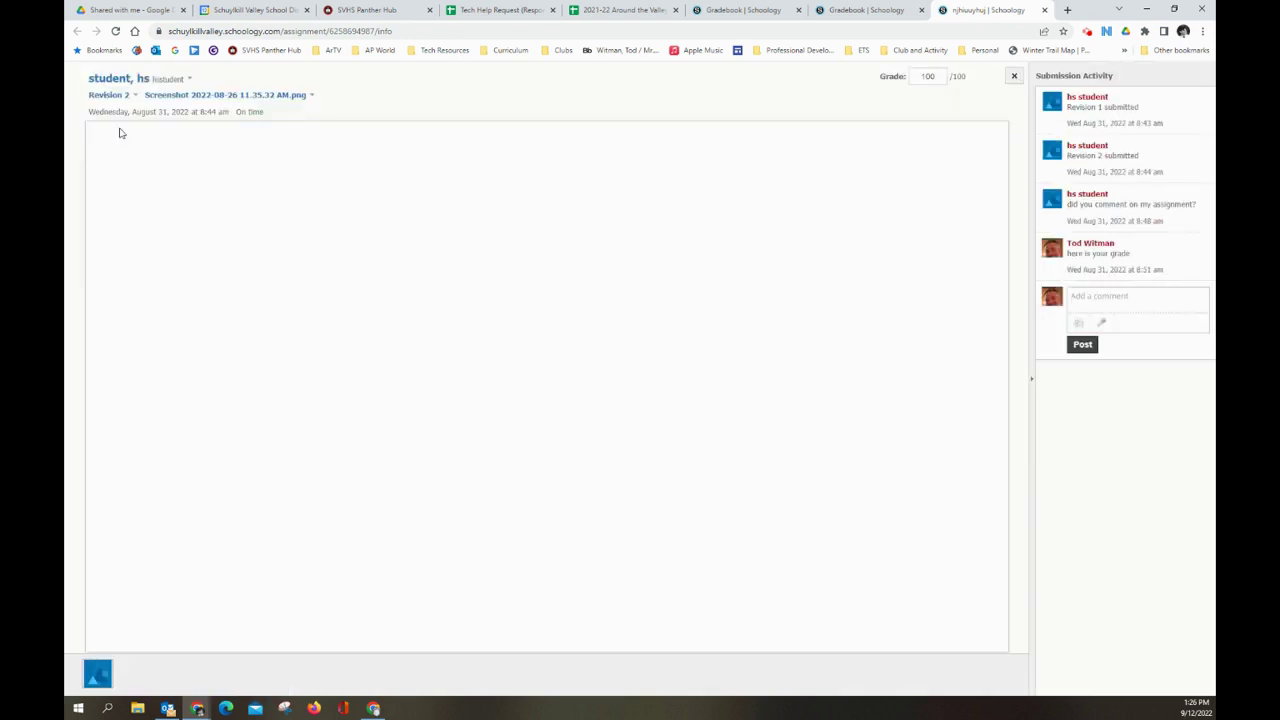